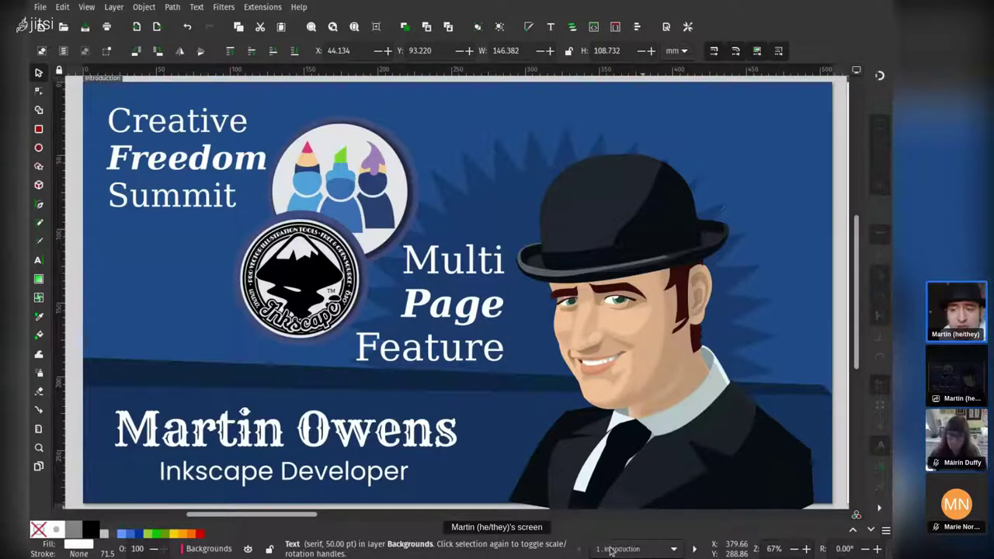
Flip back and forth between the Introduction and Perfectly Normal Page slides, ending on page 2
left_click(695, 550)
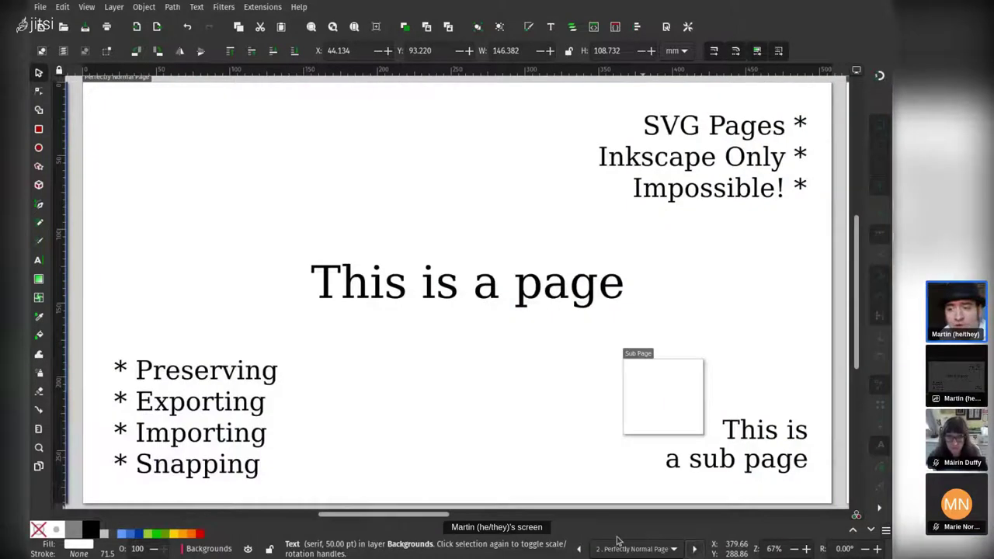
left_click(578, 549)
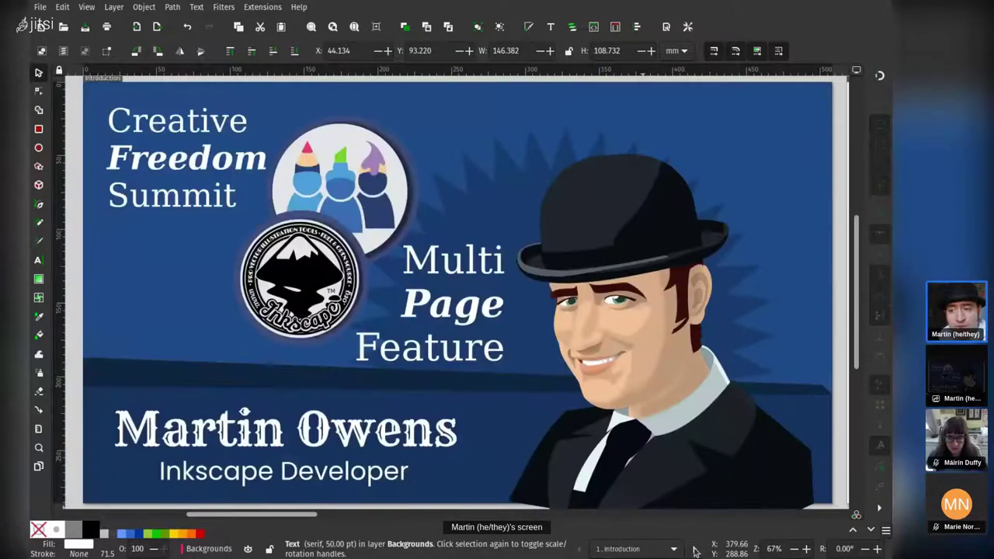
left_click(695, 550)
left_click(578, 549)
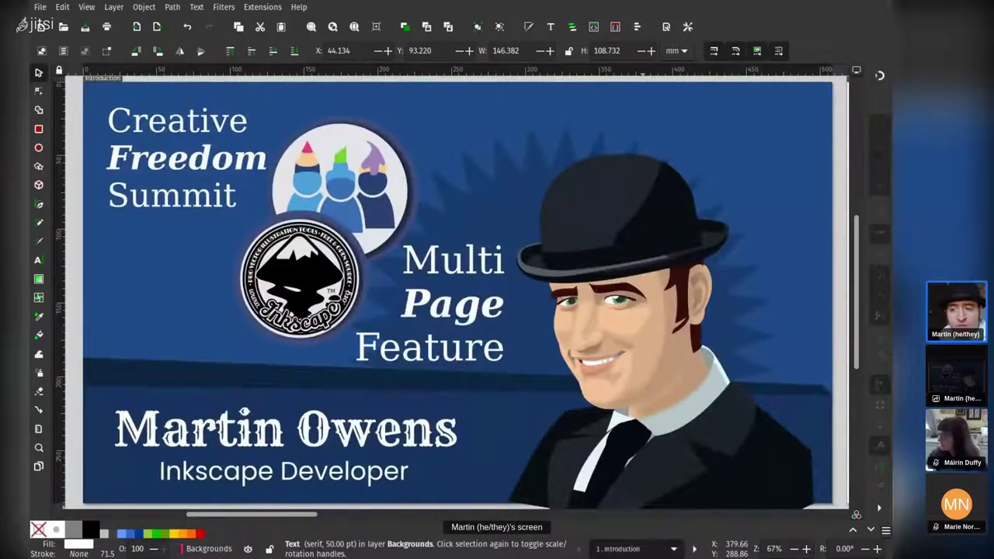
left_click(695, 549)
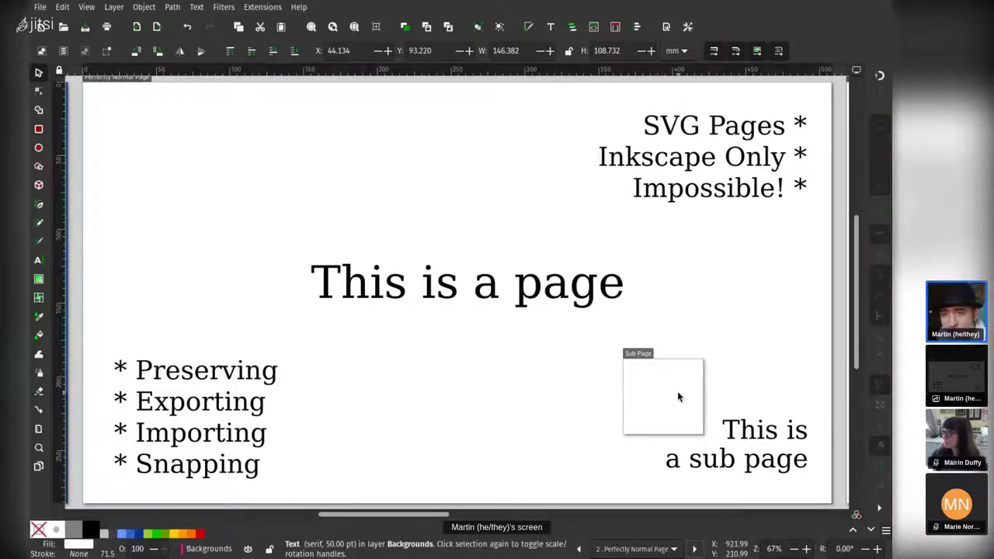
left_click(443, 403)
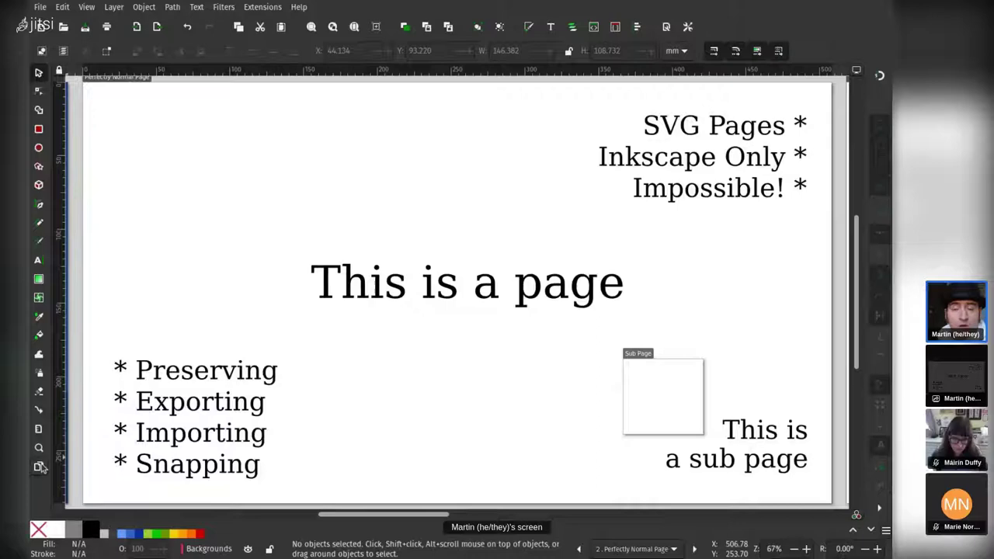
With the Pages tool, select the Sub Page, move it up and left, and enlarge it from its corner
left_click(40, 466)
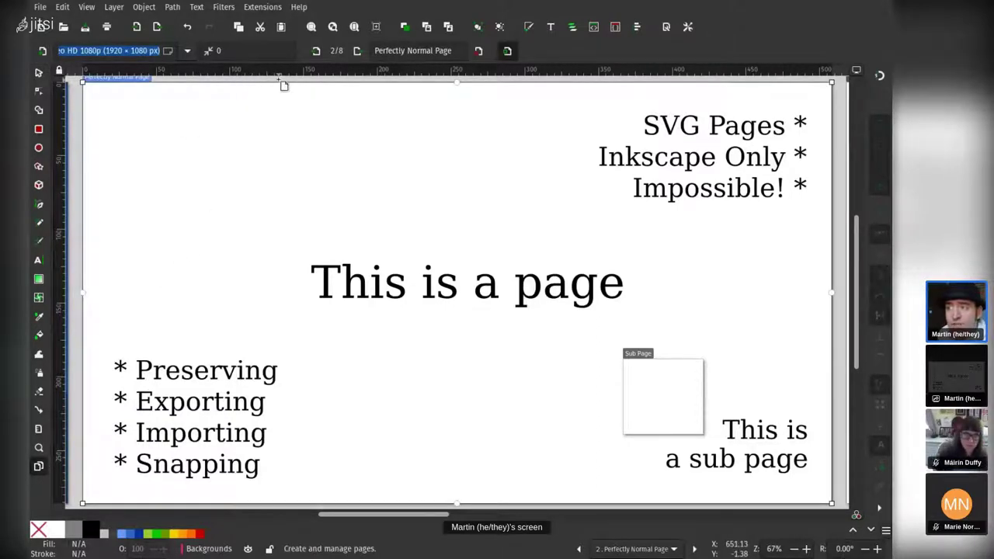
left_click(665, 395)
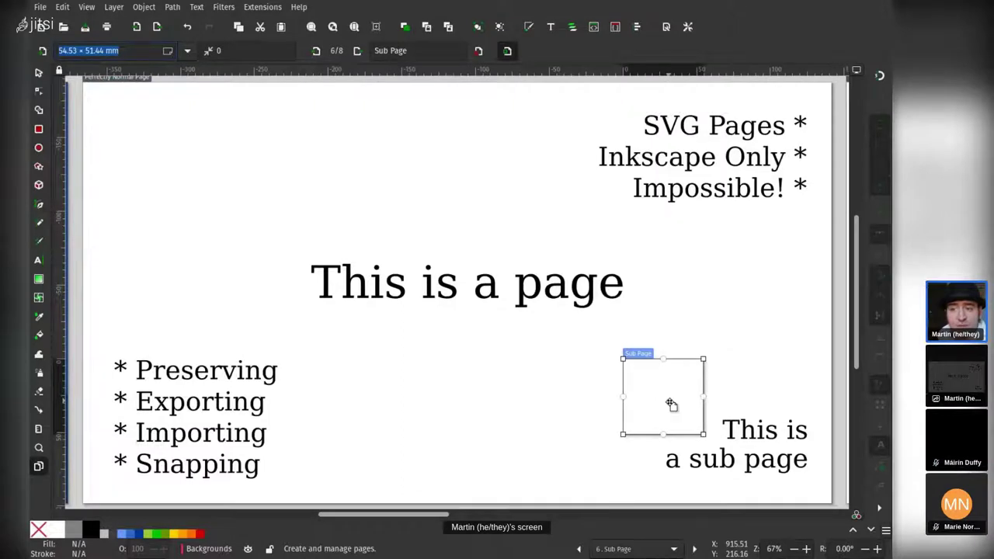
left_click_drag(671, 403, 611, 380)
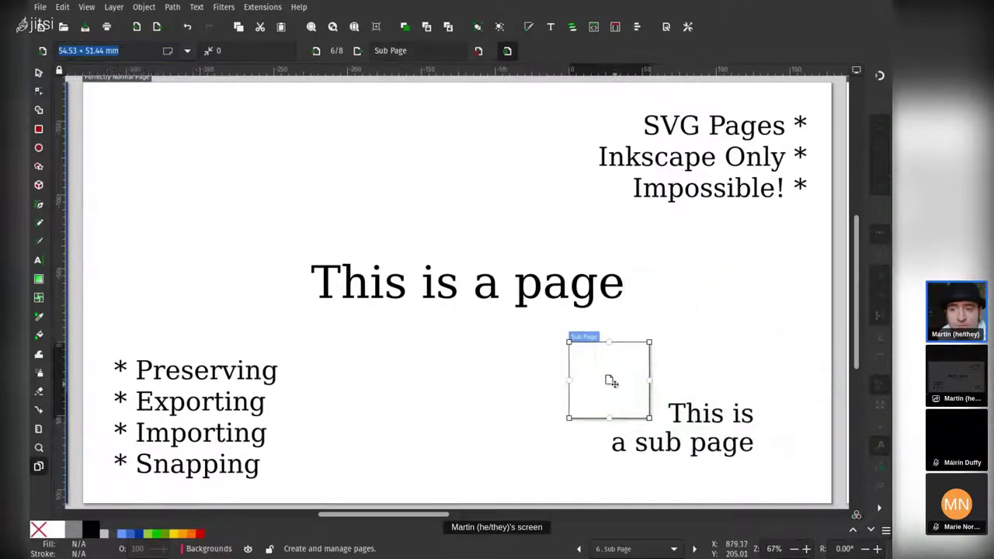
left_click_drag(651, 342, 692, 328)
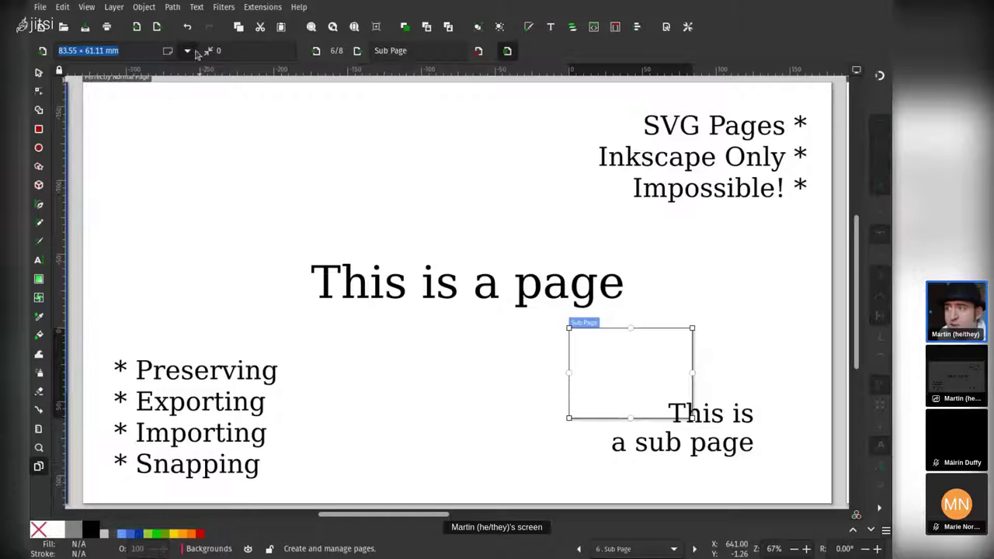
Pull in the Sub Page's right edge, reposition it, then delete it to leave seven pages
left_click(423, 51)
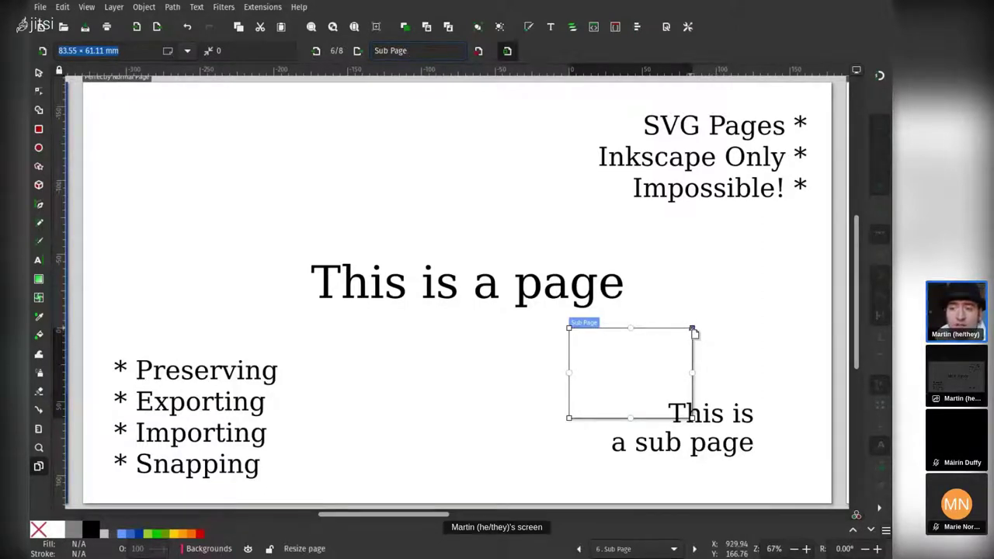
left_click_drag(692, 329, 657, 328)
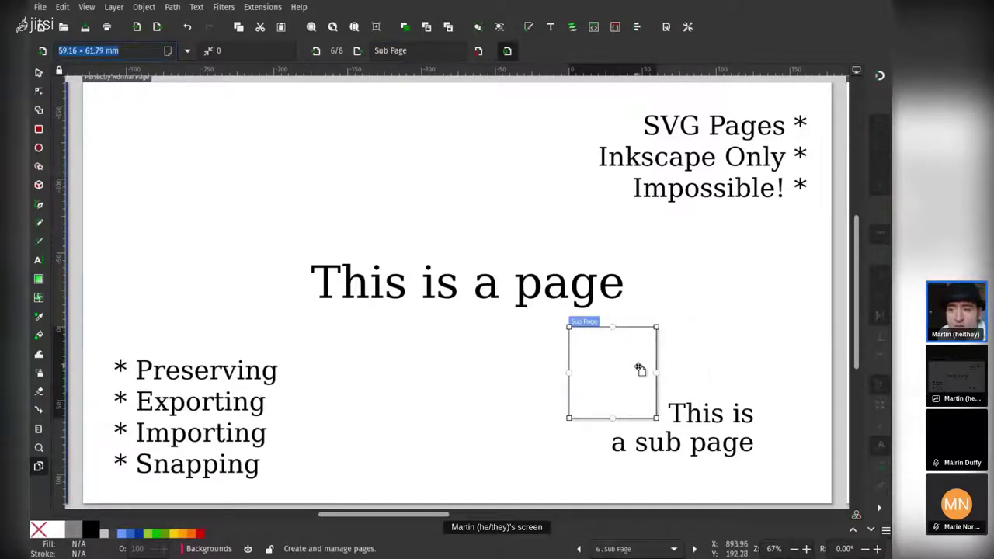
mouse_move(641, 371)
left_mouse_down()
mouse_move(694, 309)
mouse_move(659, 365)
mouse_move(628, 378)
left_mouse_up()
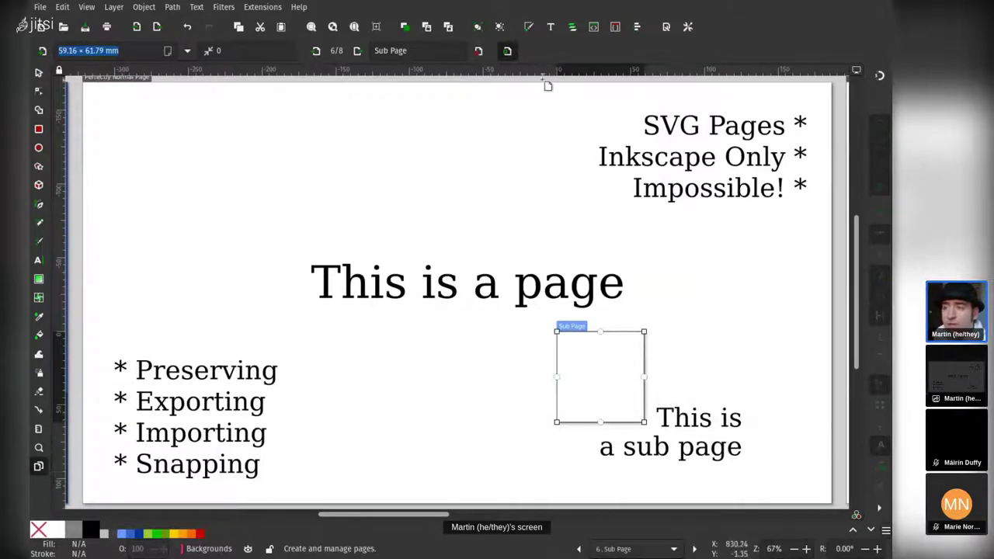
mouse_move(618, 390)
left_mouse_down()
mouse_move(641, 396)
mouse_move(720, 308)
mouse_move(605, 404)
left_mouse_up()
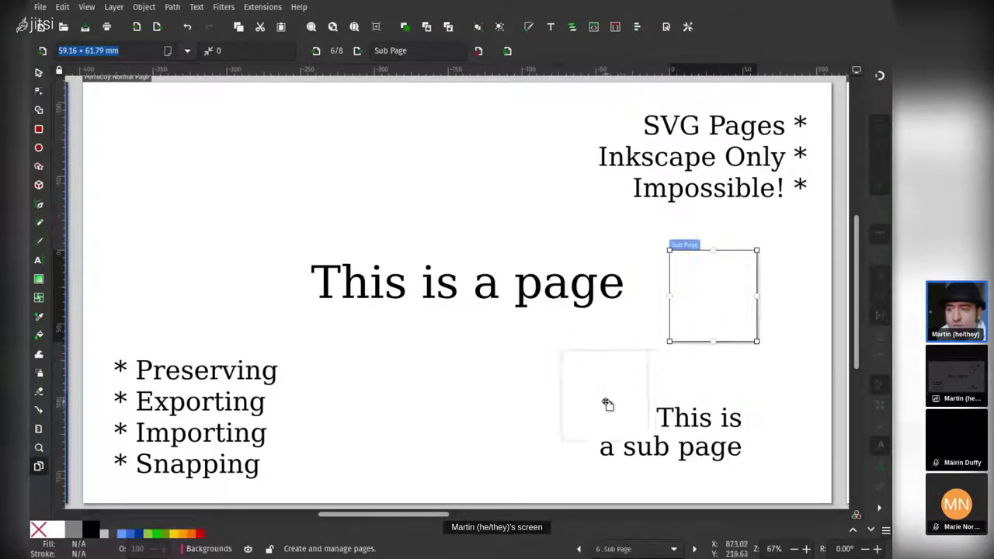
left_click(479, 53)
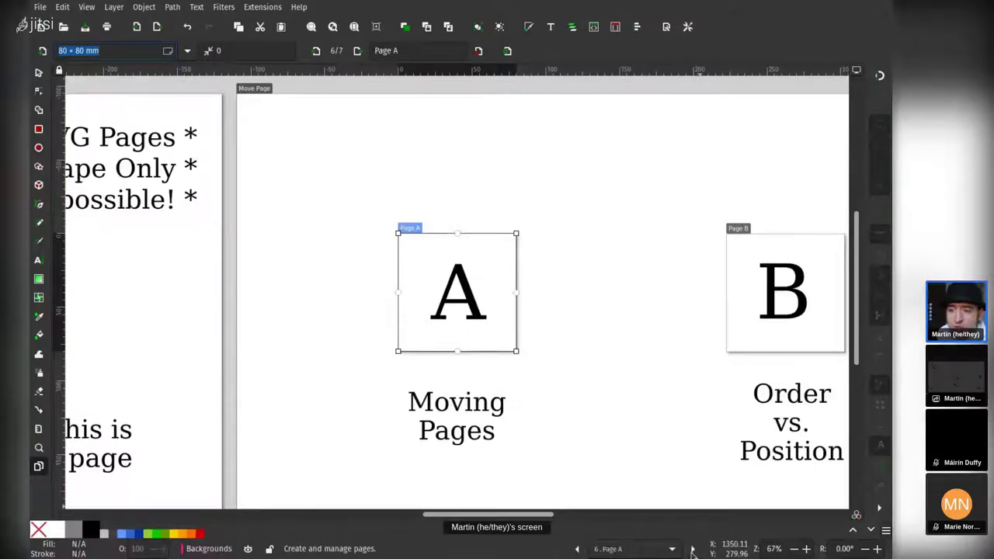
Scroll to the Move Page slide and select Page A
scroll(648, 553, "up", 3)
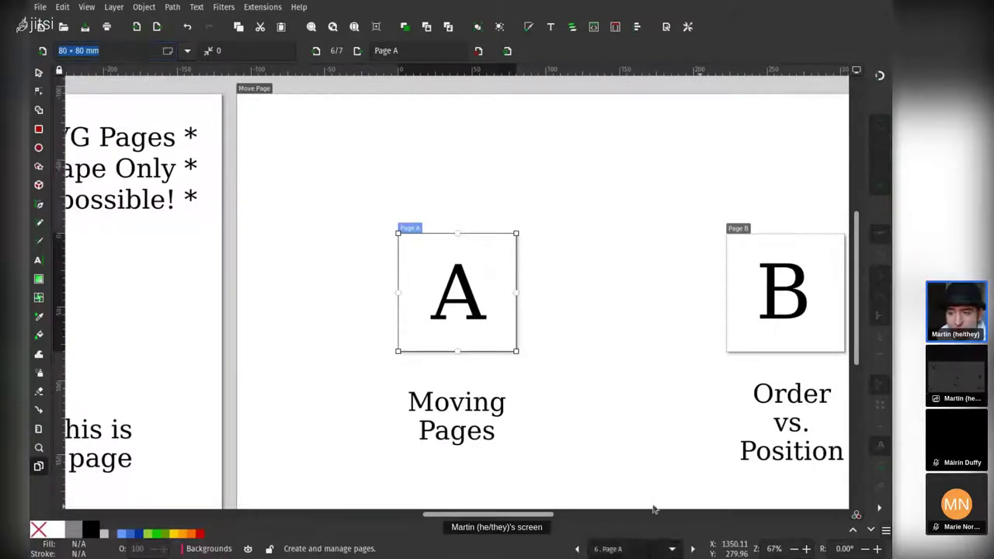
left_click(335, 288)
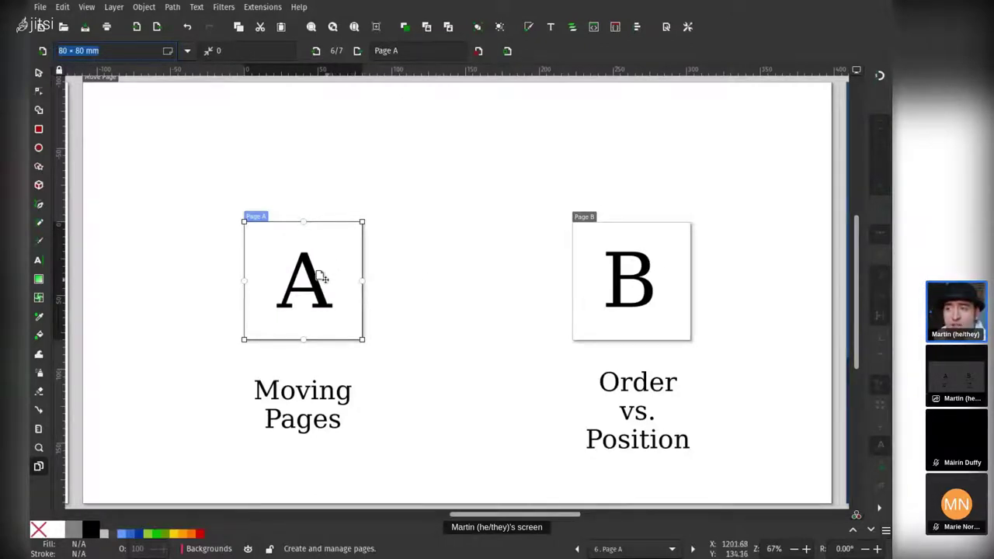
Enable 'Move objects with page' and drag Page A with its letter slightly left and up
left_click(508, 52)
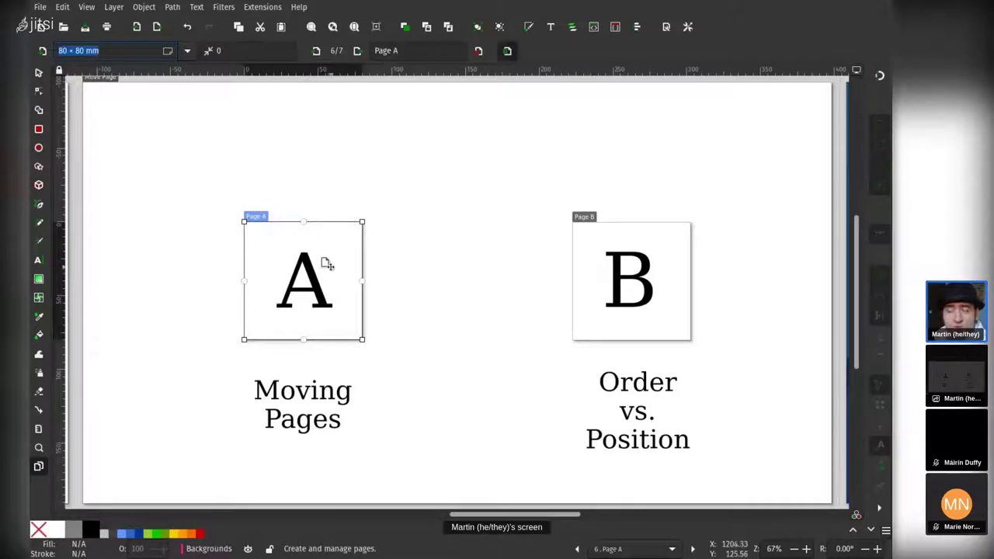
left_click_drag(326, 260, 339, 244)
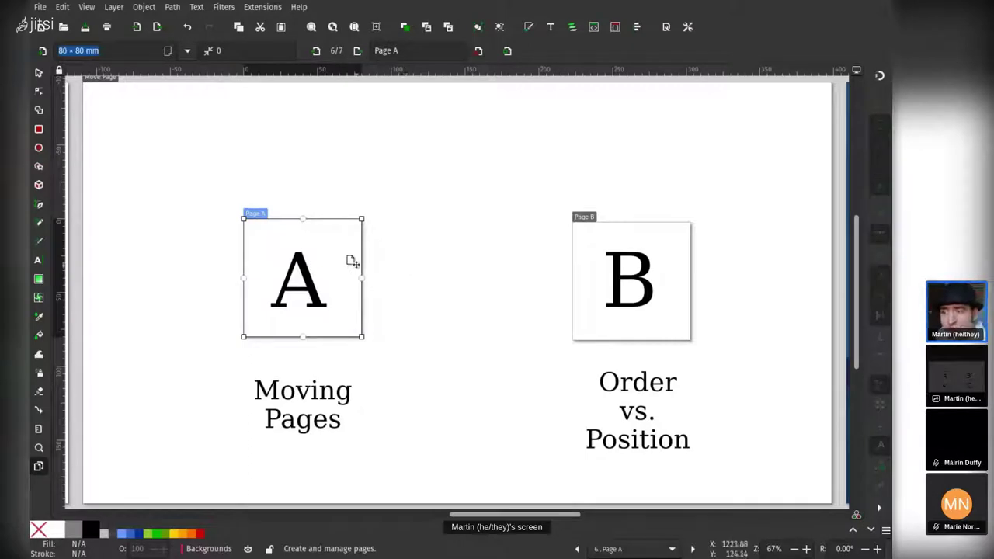
left_click_drag(338, 247, 329, 251)
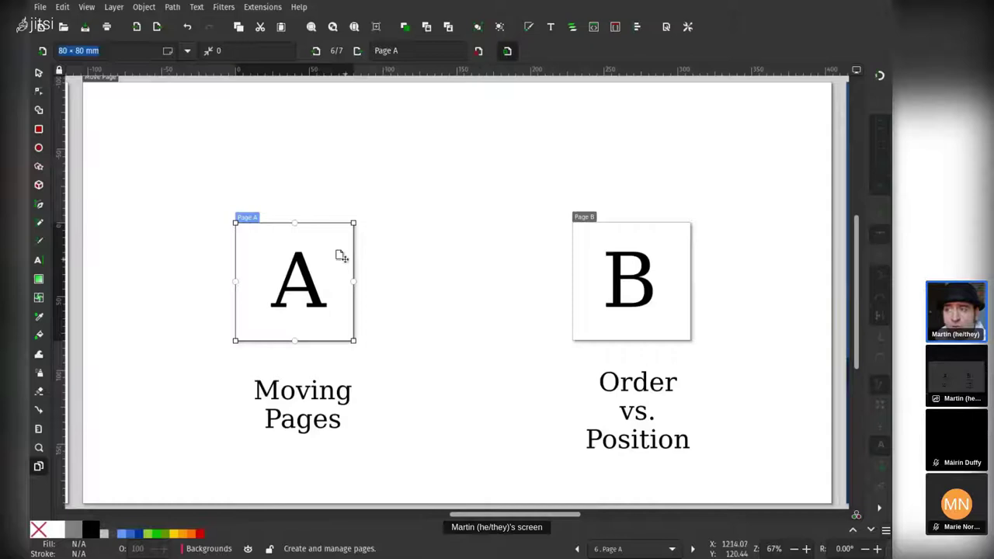
mouse_move(337, 255)
left_mouse_down()
mouse_move(360, 259)
mouse_move(362, 224)
mouse_move(347, 262)
mouse_move(324, 244)
left_mouse_up()
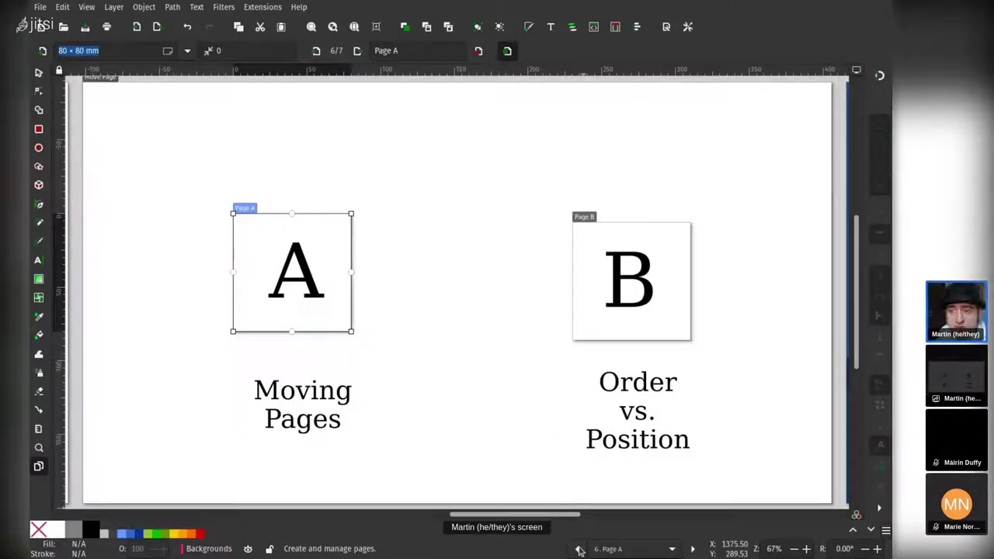
Browse through the other slides and return to page 3, Move Page
left_click(579, 549)
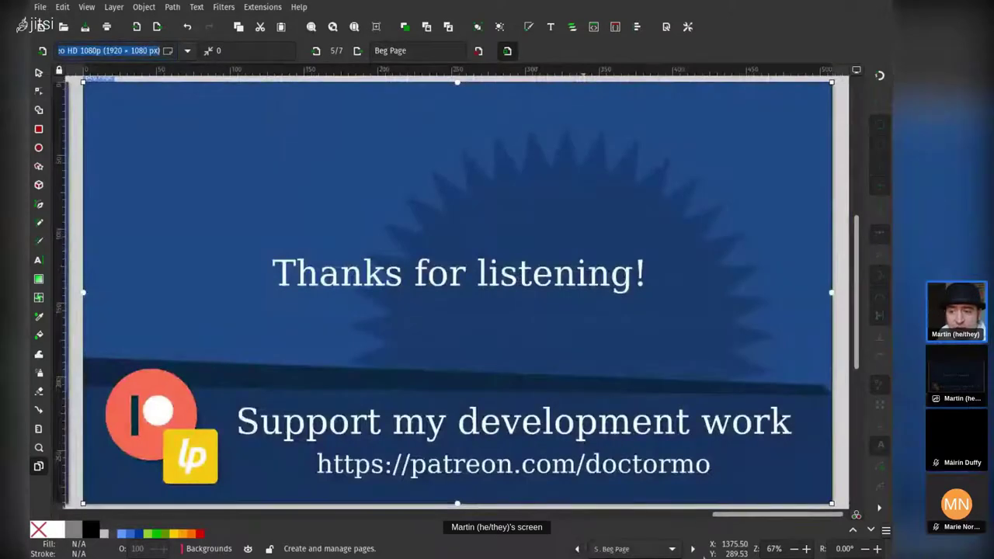
left_click(693, 549)
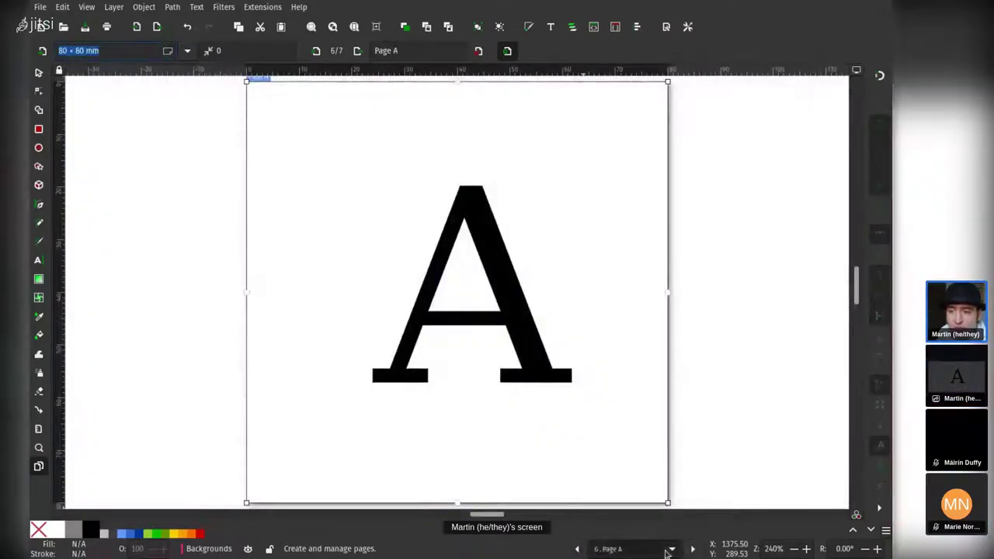
key("Page_Up")
key("Page_Up")
key("Page_Up")
key("Page_Up")
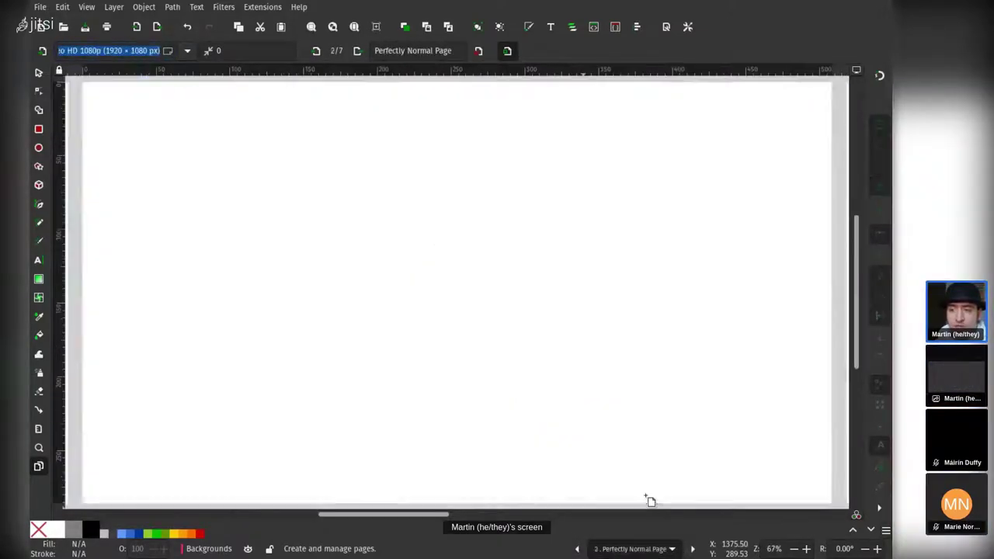
left_click(694, 549)
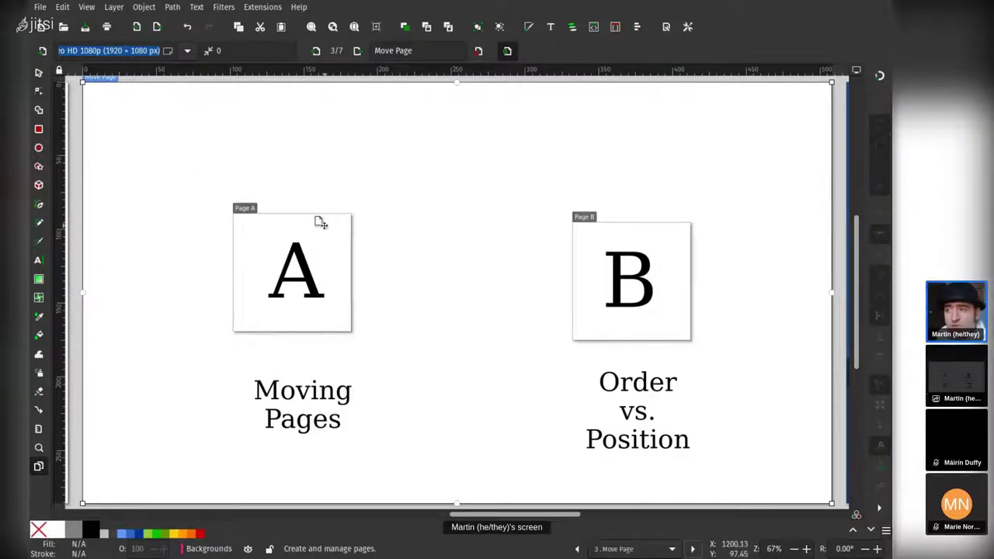
Select page A and move it back one place in the order, making it page 6 of 7
left_click(340, 247)
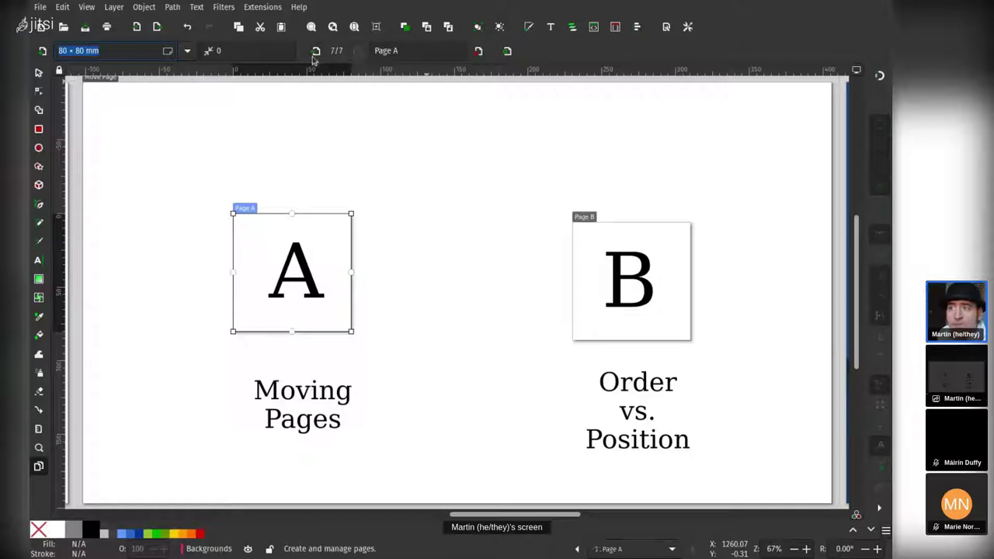
left_click(315, 53)
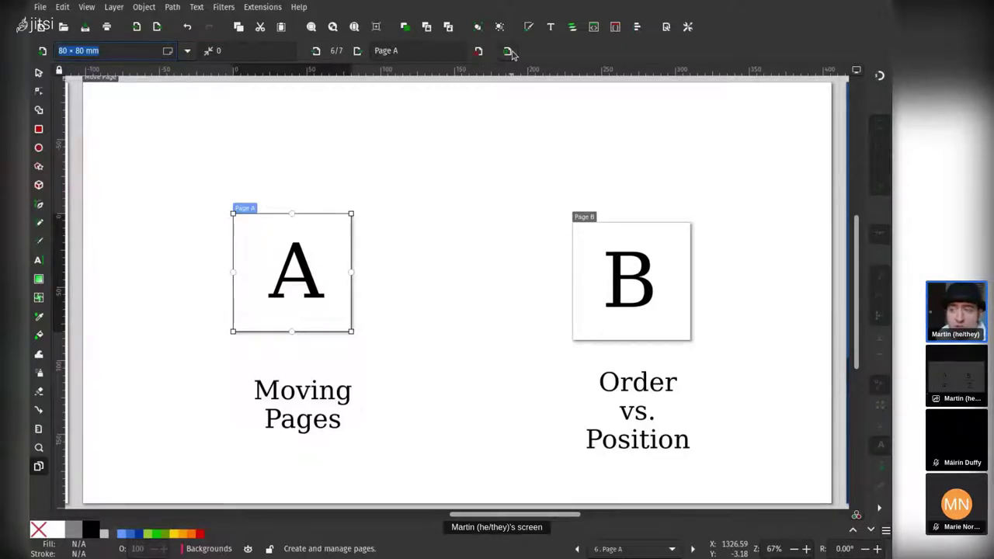
left_click(357, 52)
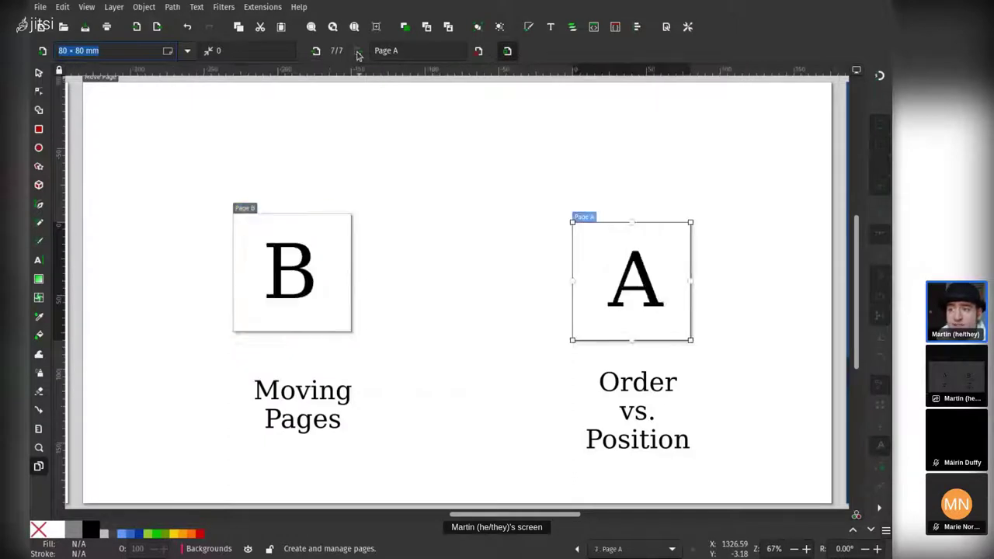
left_click(316, 51)
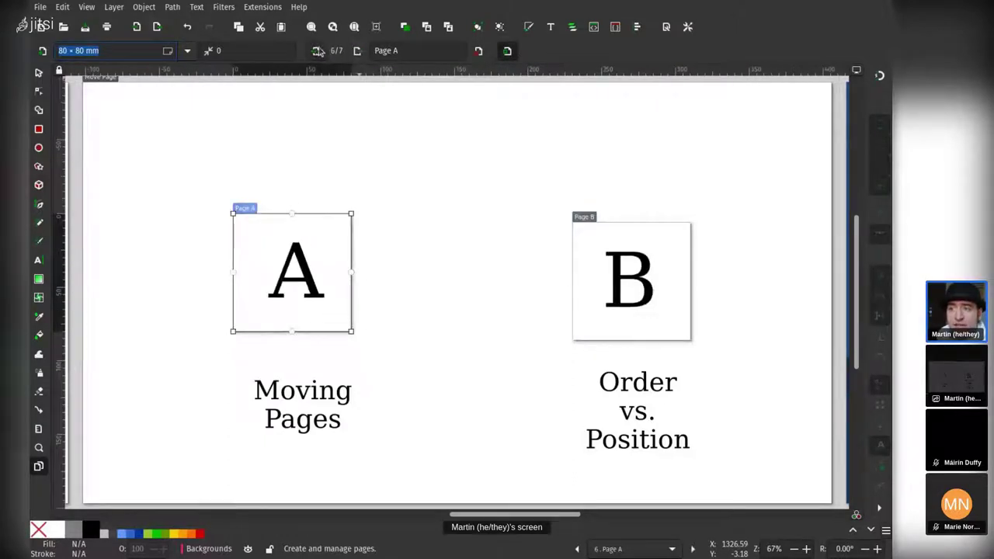
left_click(357, 53)
left_click(316, 51)
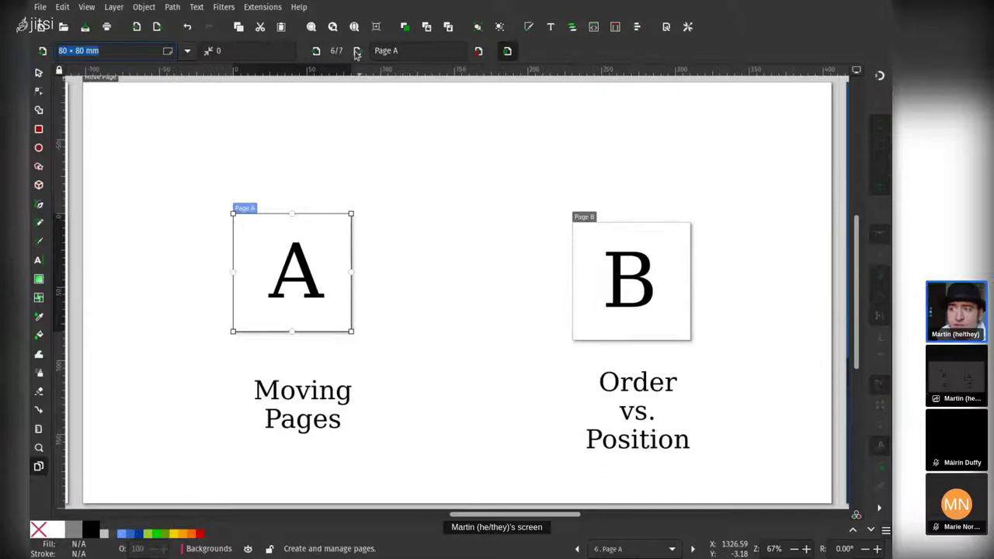
left_click(356, 51)
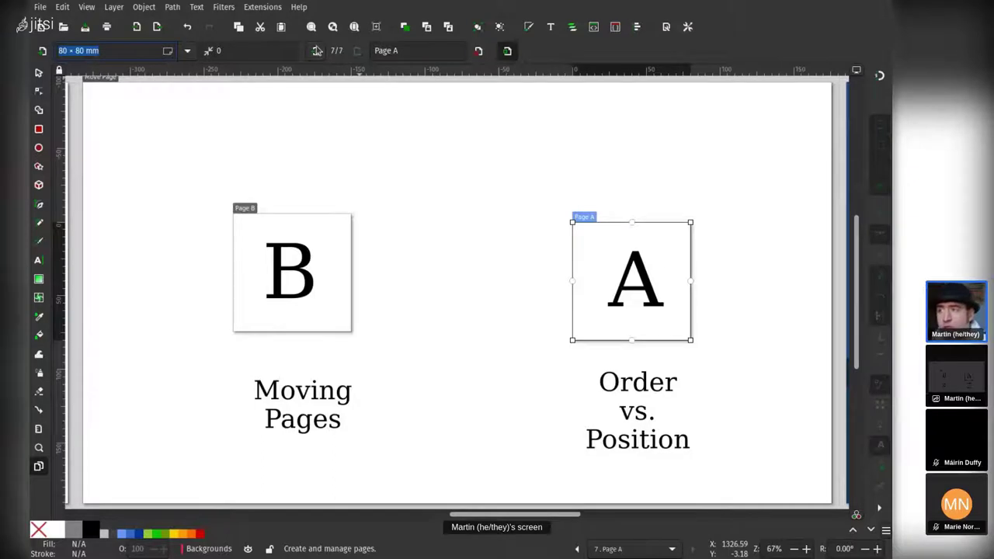
left_click(317, 51)
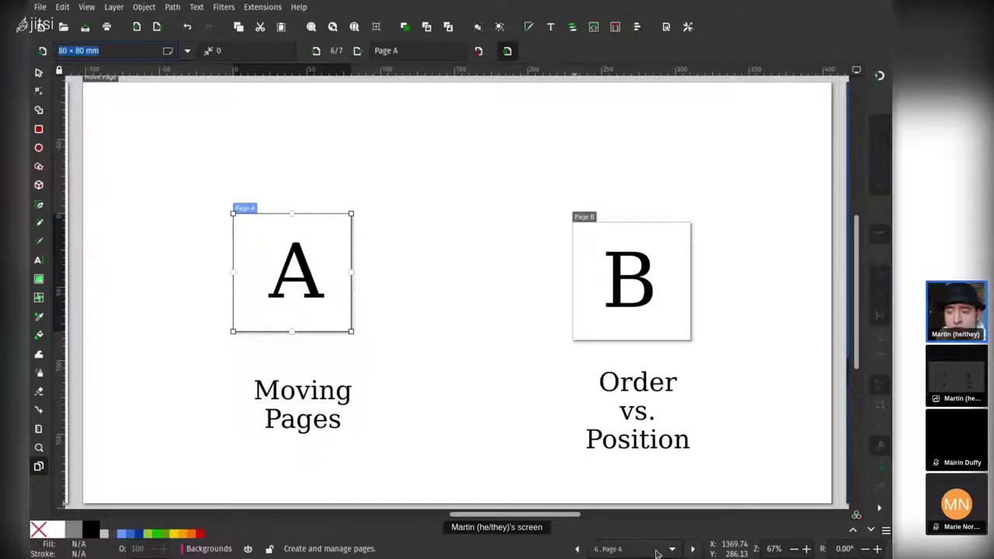
Select the Move Page slide, then advance to page 4, New in Inkscape 1.3
left_click(657, 503)
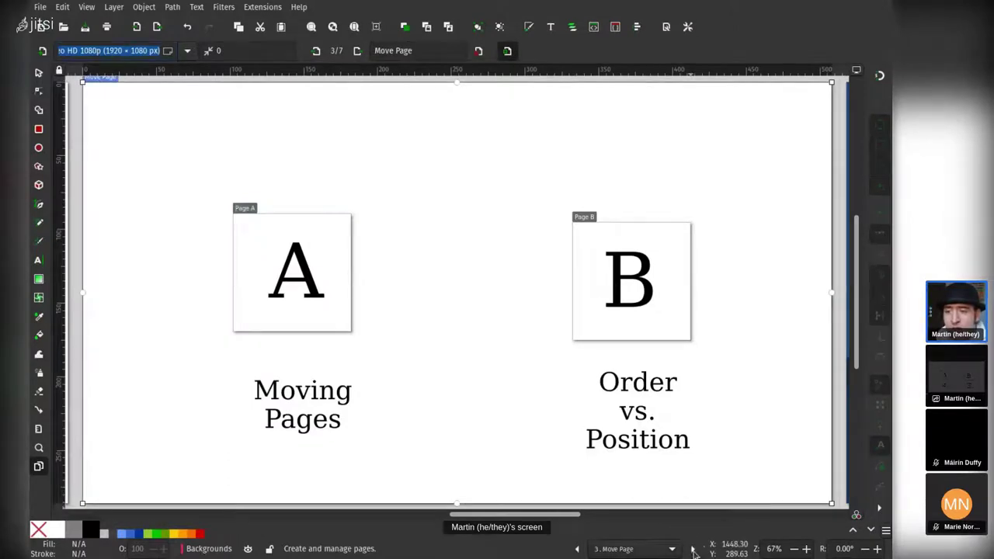
left_click(694, 549)
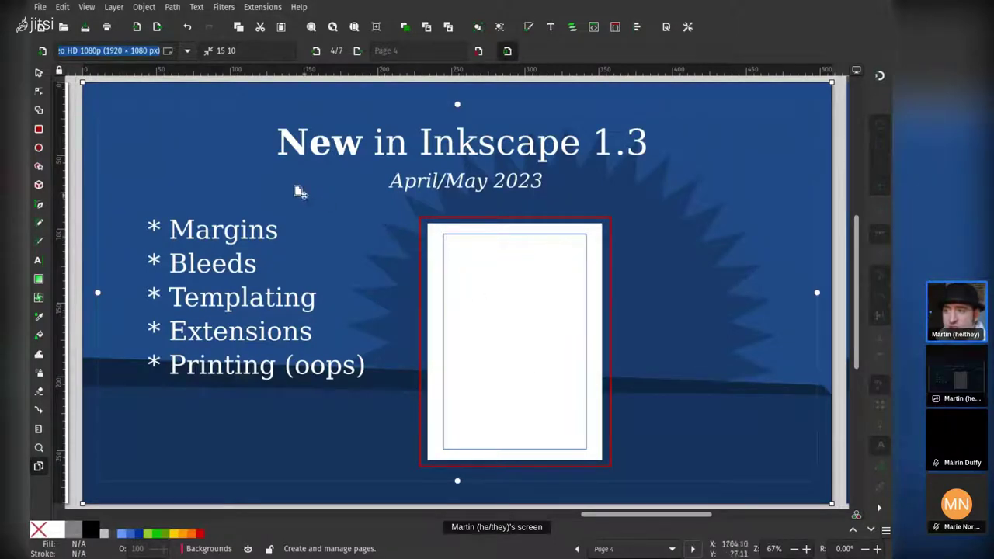
left_click(208, 52)
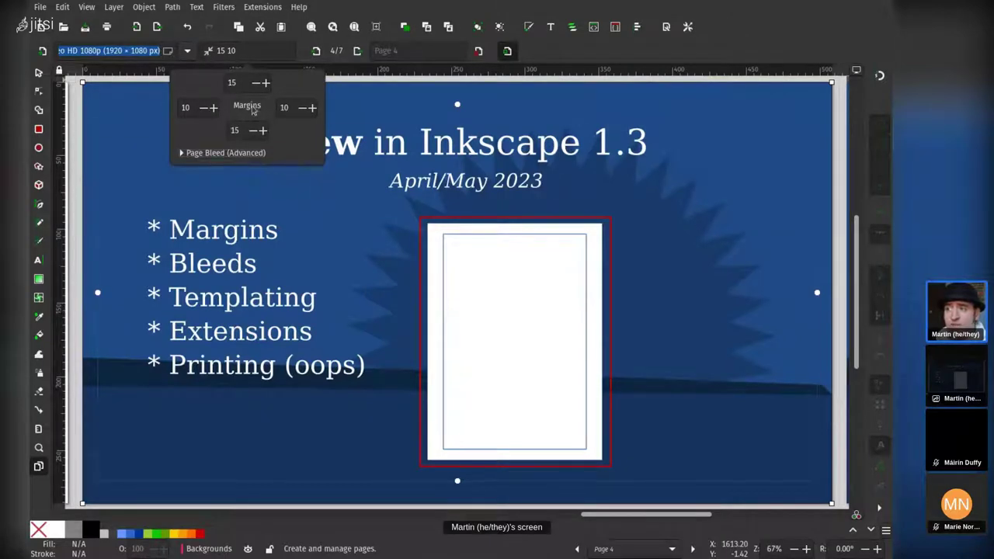
left_click(233, 154)
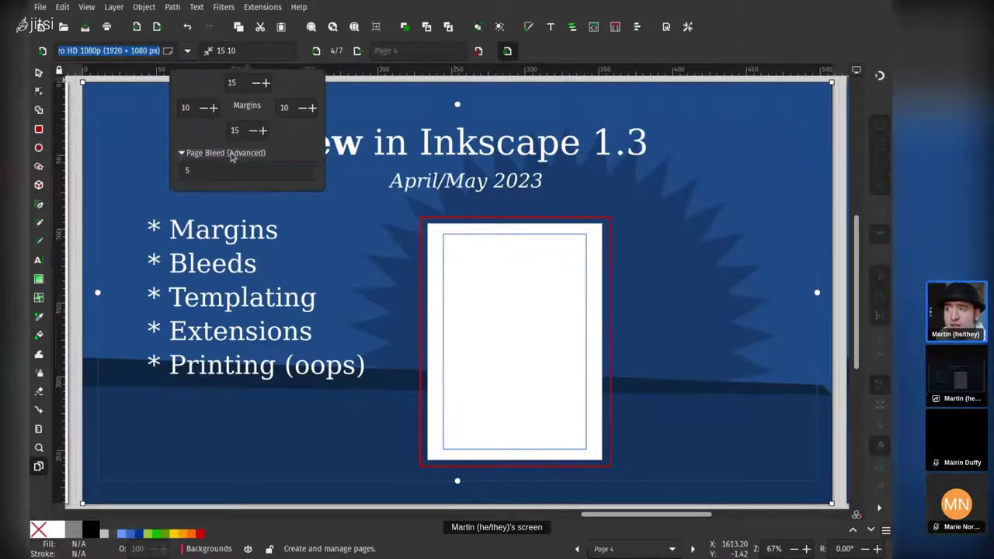
left_click(224, 171)
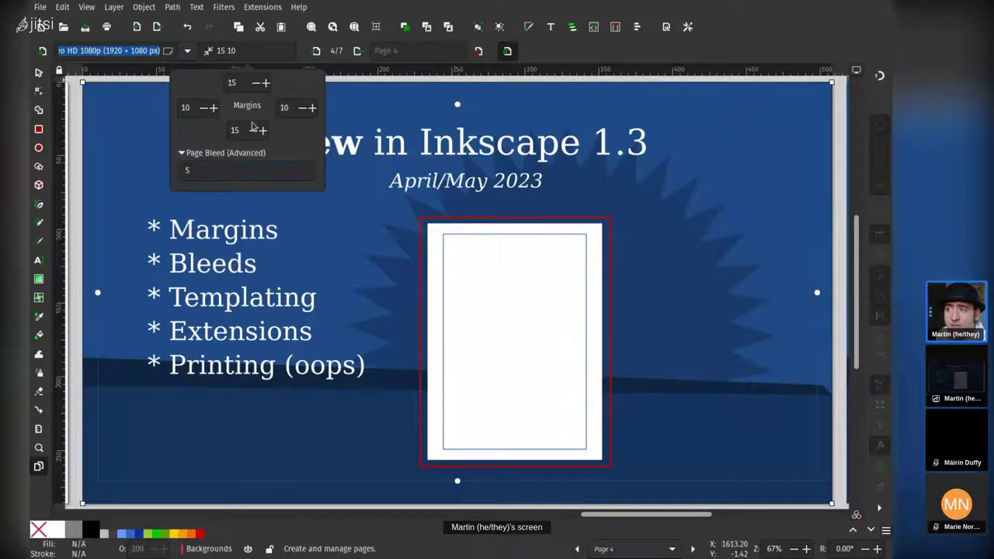
left_click(206, 55)
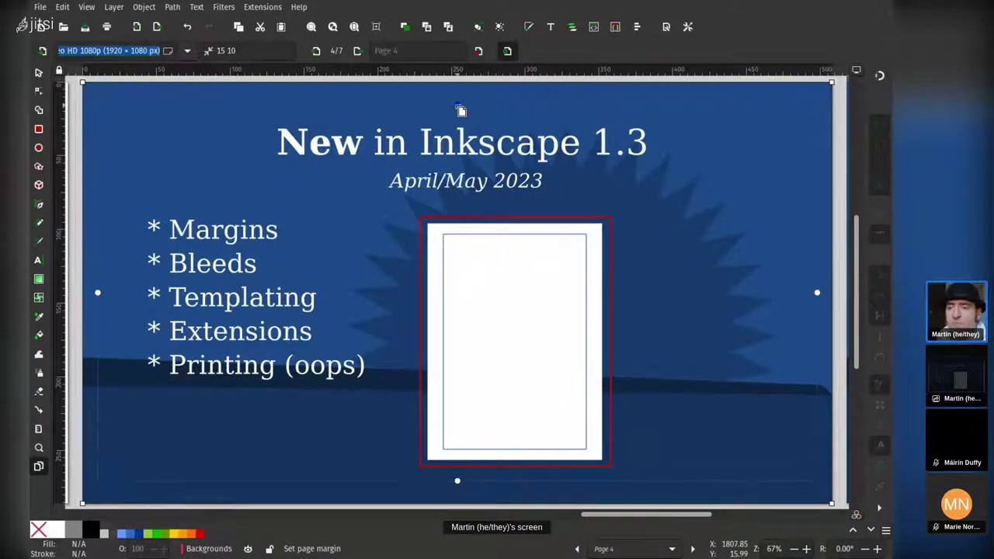
Drag the top and right margin handles to set margins of 14.91, 19.01, 15 and 10
left_click_drag(460, 110, 459, 107)
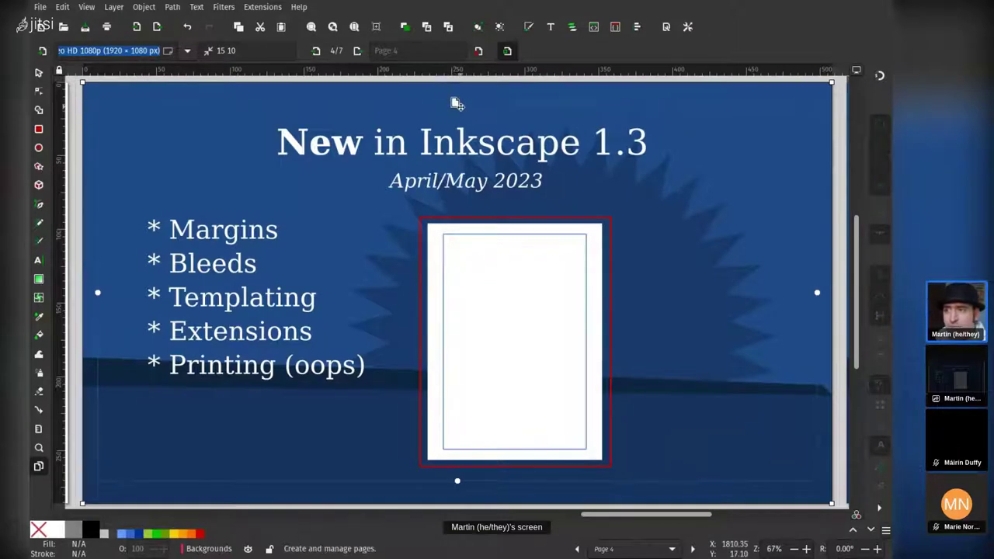
mouse_move(458, 107)
left_mouse_down()
mouse_move(460, 173)
mouse_move(459, 108)
left_mouse_up()
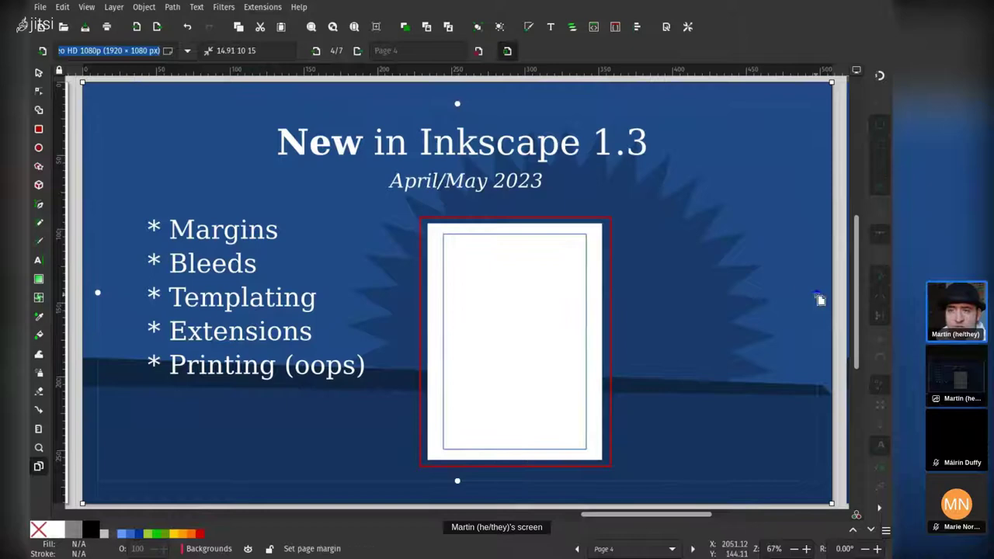
mouse_move(818, 295)
left_mouse_down()
mouse_move(772, 295)
mouse_move(804, 294)
left_mouse_up()
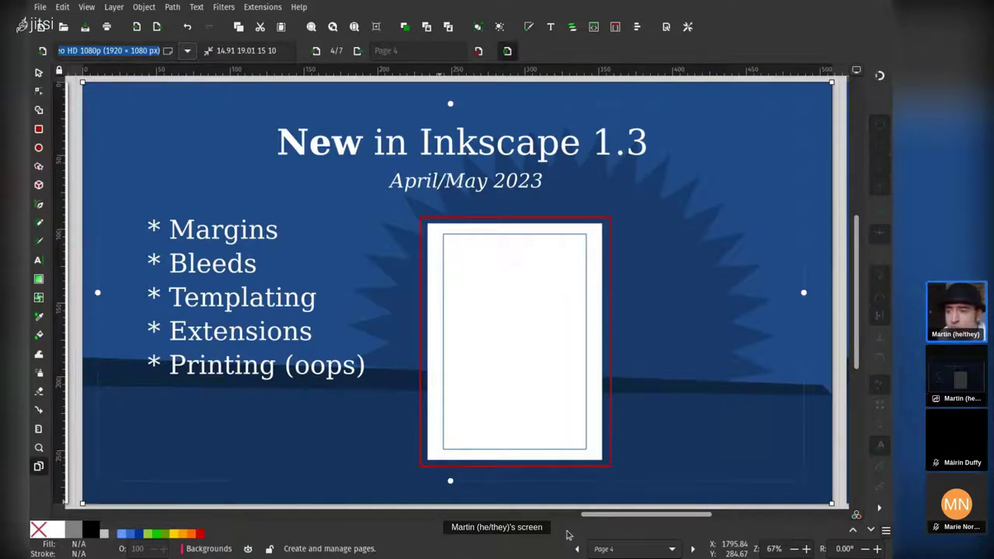
Go forward to the Thanks for listening! slide, then back to page 3, Move Page
left_click(693, 549)
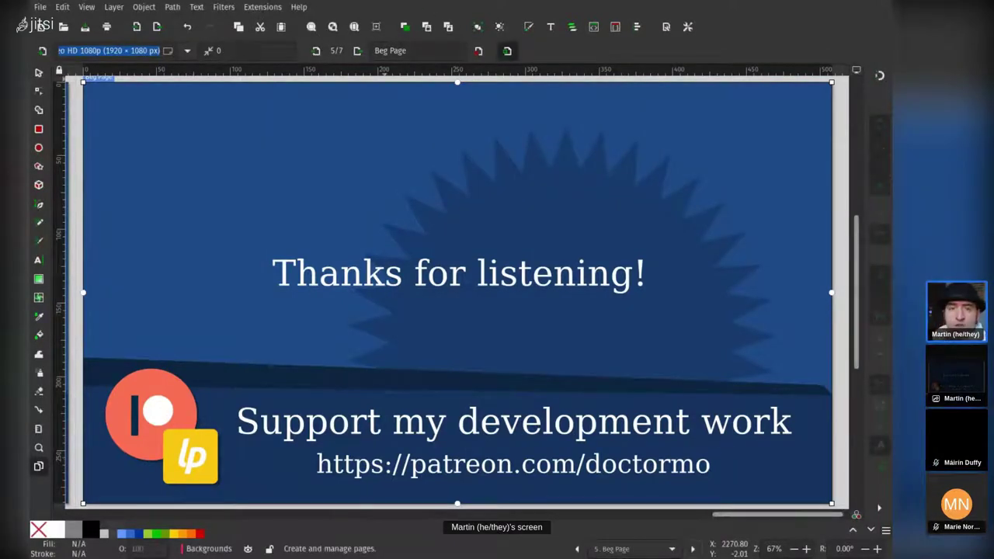
left_click(576, 548)
left_click(577, 548)
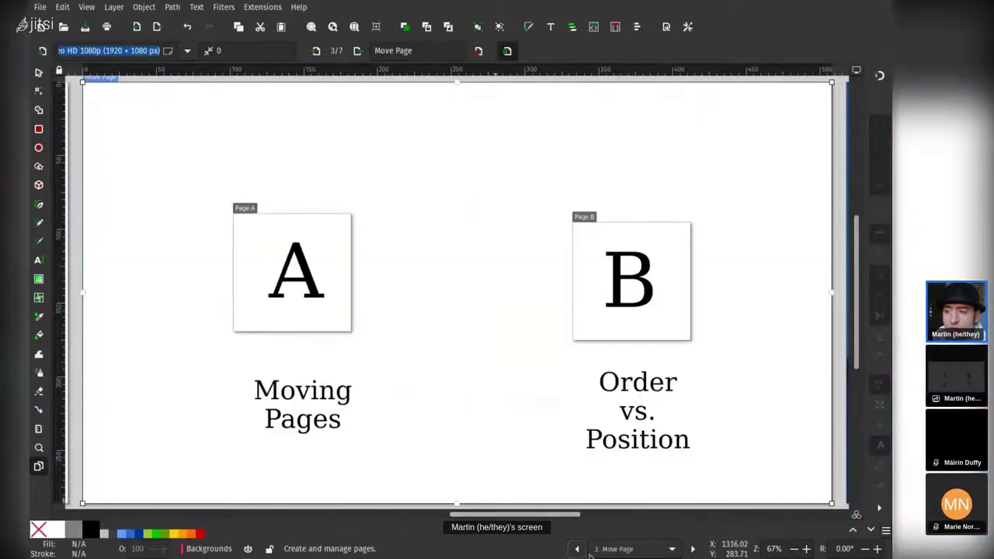
left_click(579, 550)
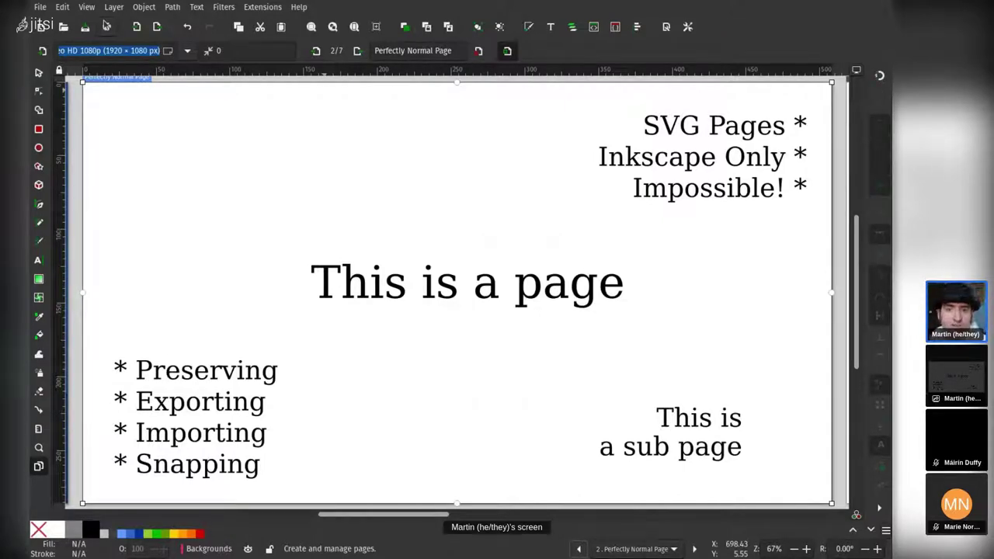
left_click(694, 549)
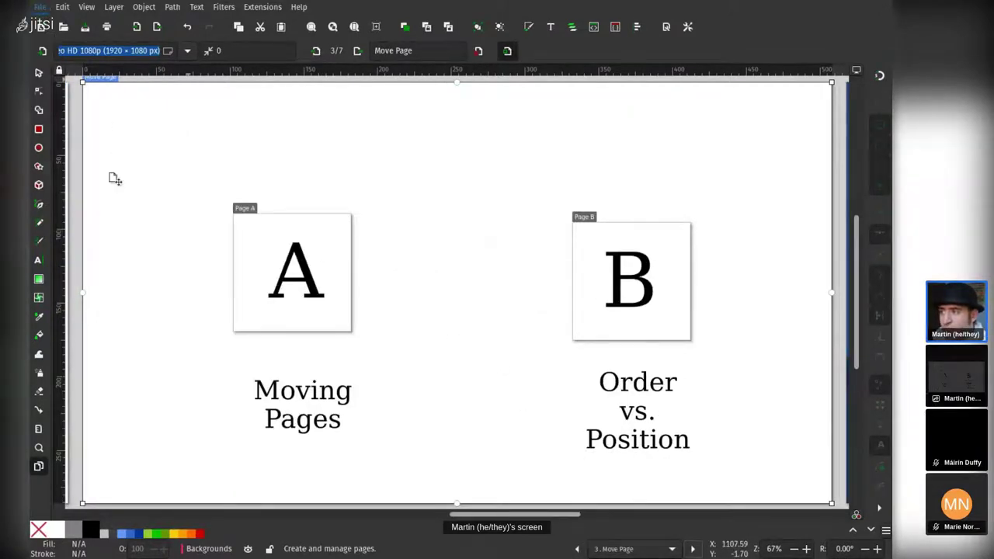
Open Export with Ctrl+Shift+E and set up Batch Export of all seven pages as Inkscape SVG
key("ctrl+shift+e")
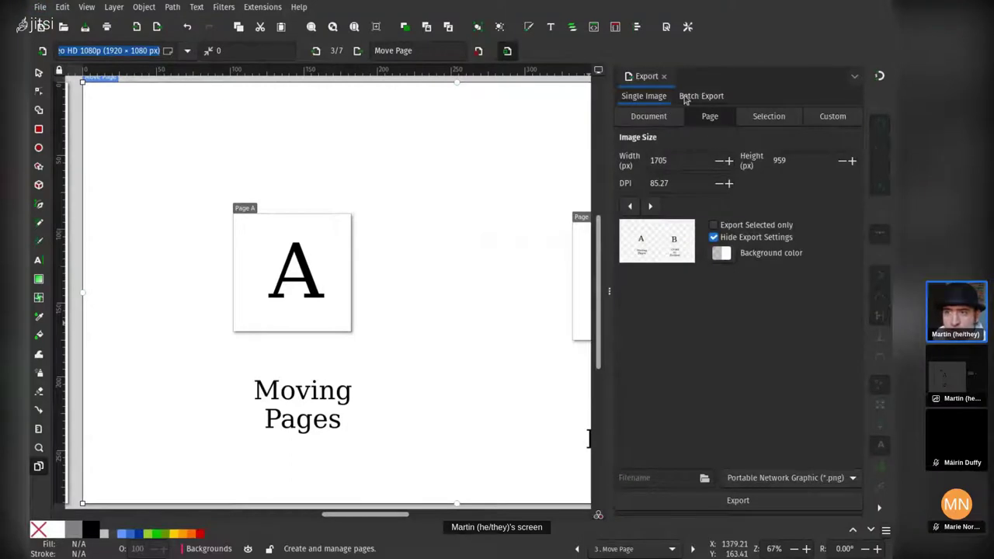
left_click(686, 97)
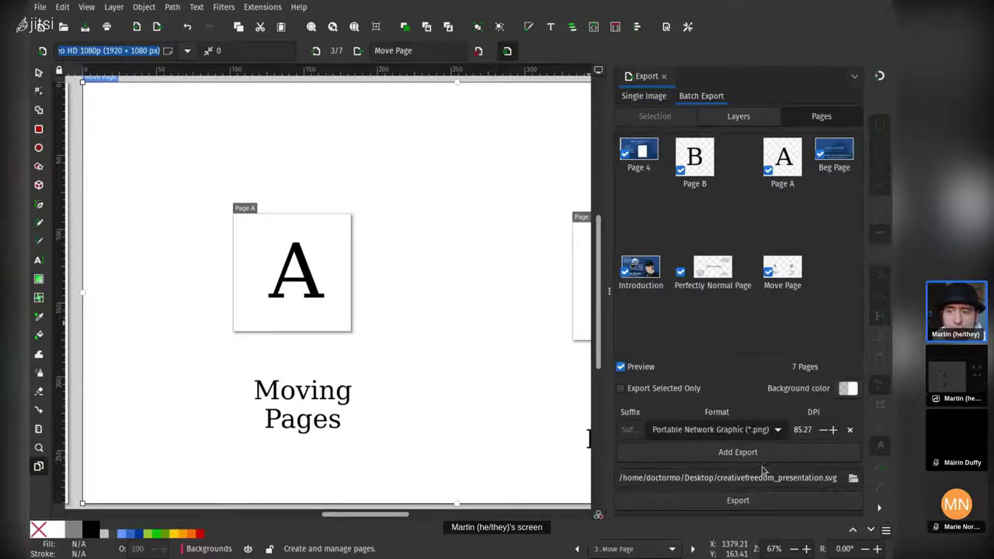
scroll(767, 435, "down", 1)
scroll(765, 404, "up", 3)
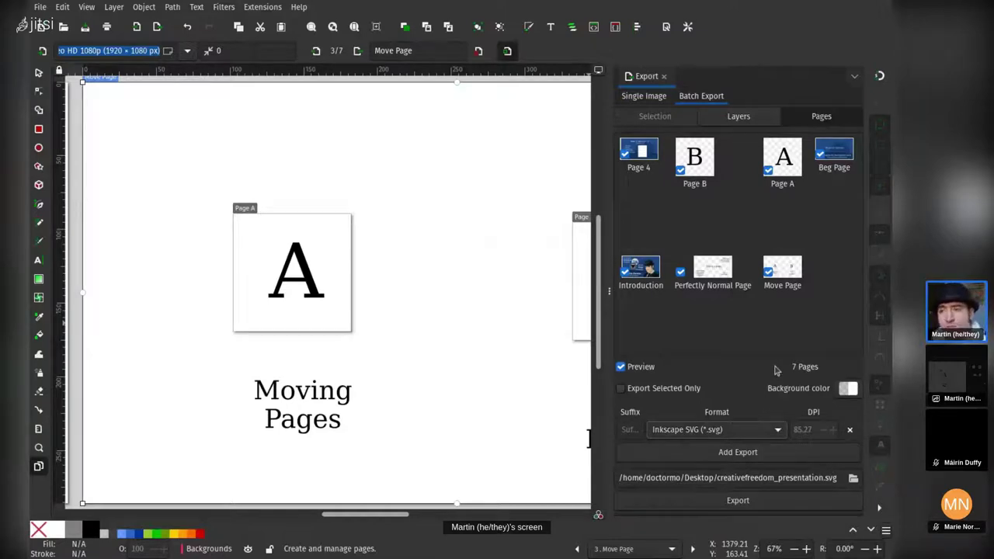
Set Move Page's single-image export format to PDF, then go back to Batch Export
left_click(650, 99)
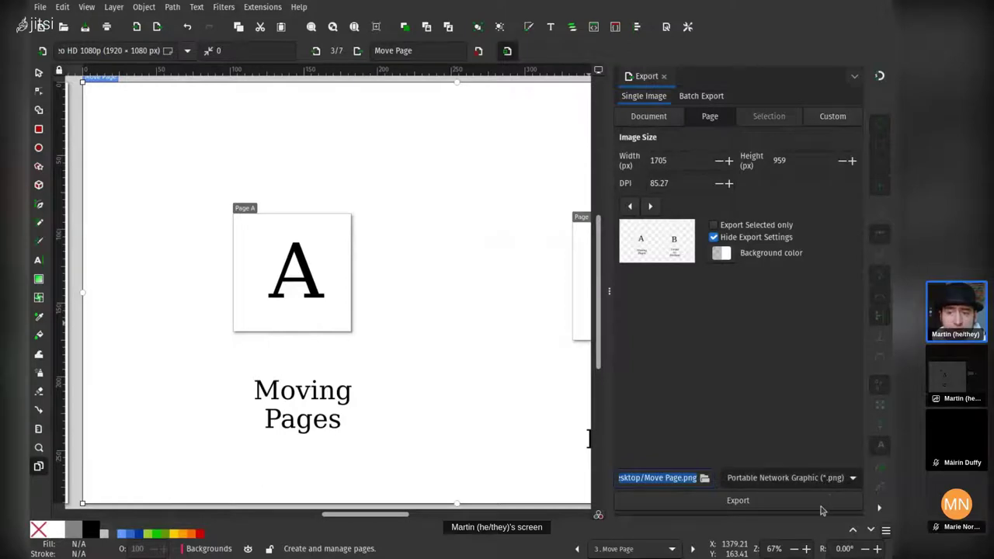
scroll(822, 509, "down", 2)
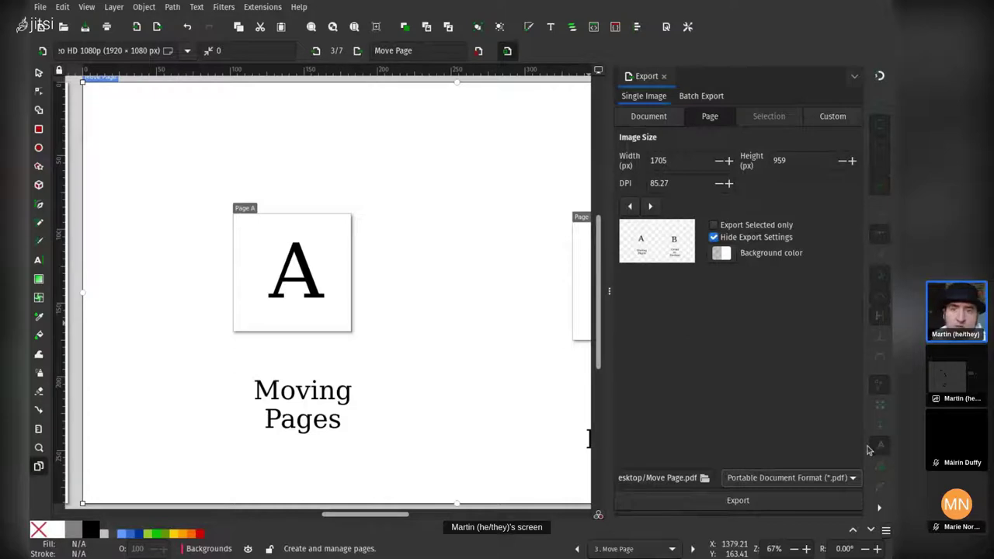
left_click(705, 100)
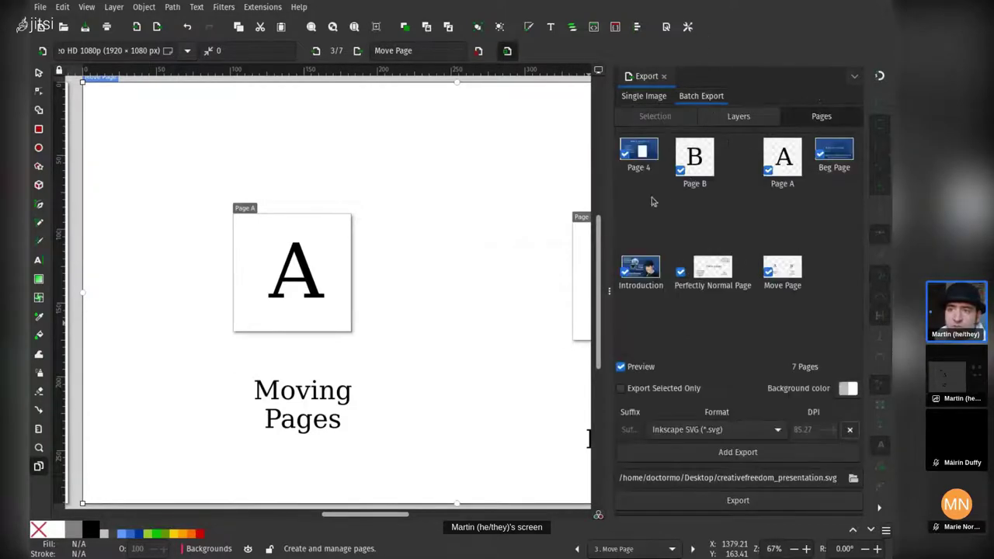
Switch to single-image export of the Introduction page as Introduction.pdf
left_click(647, 99)
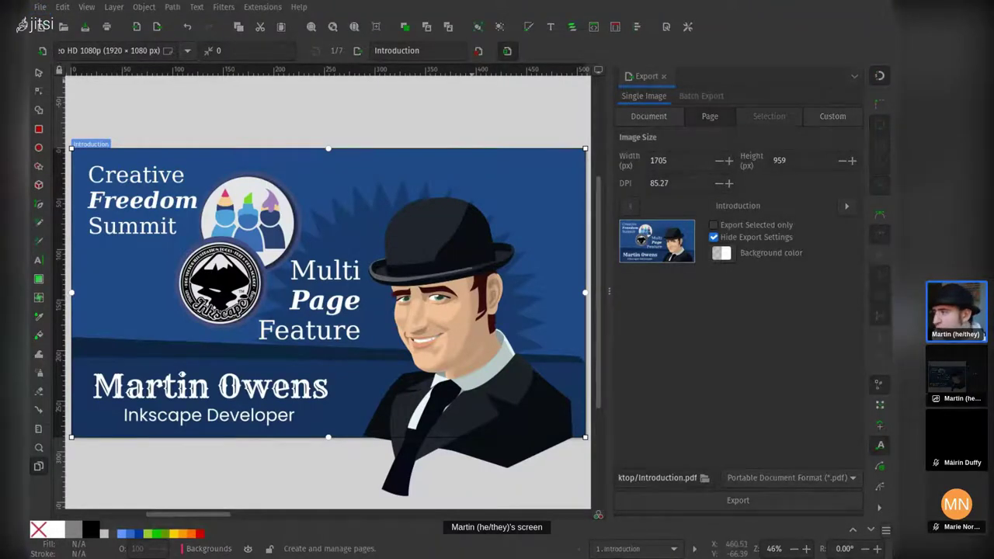
key("numbersign")
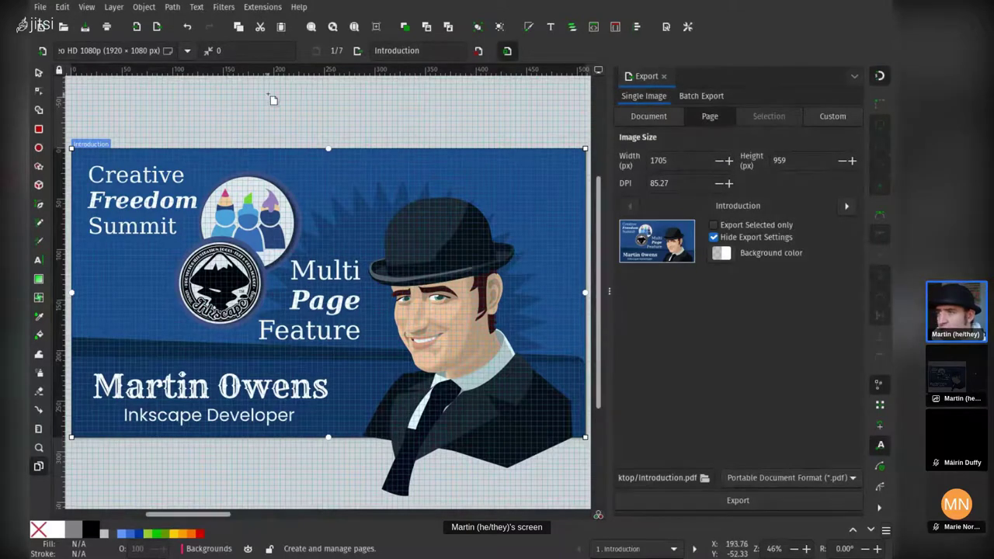
left_click_drag(259, 95, 322, 127)
left_click(39, 72)
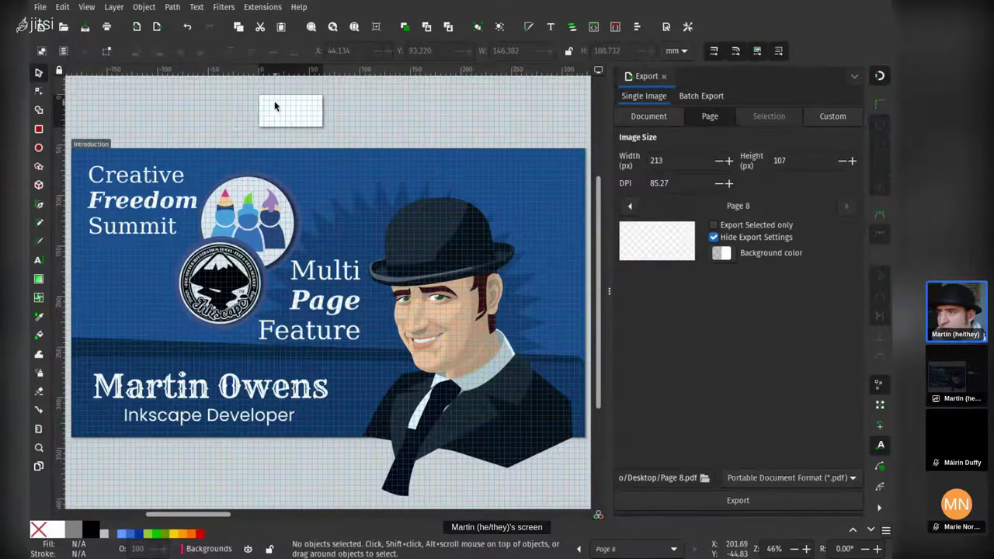
left_click(38, 465)
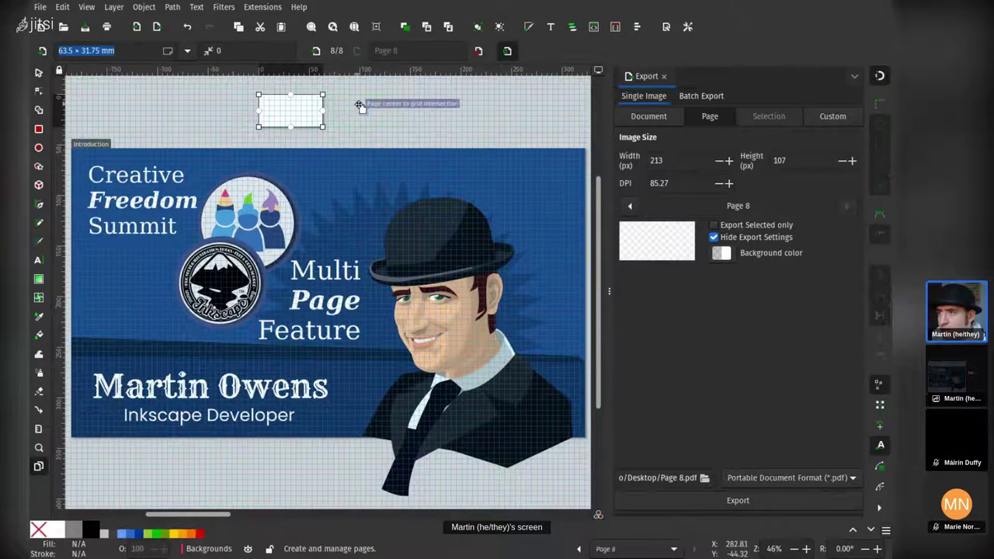
left_click_drag(359, 107, 434, 109)
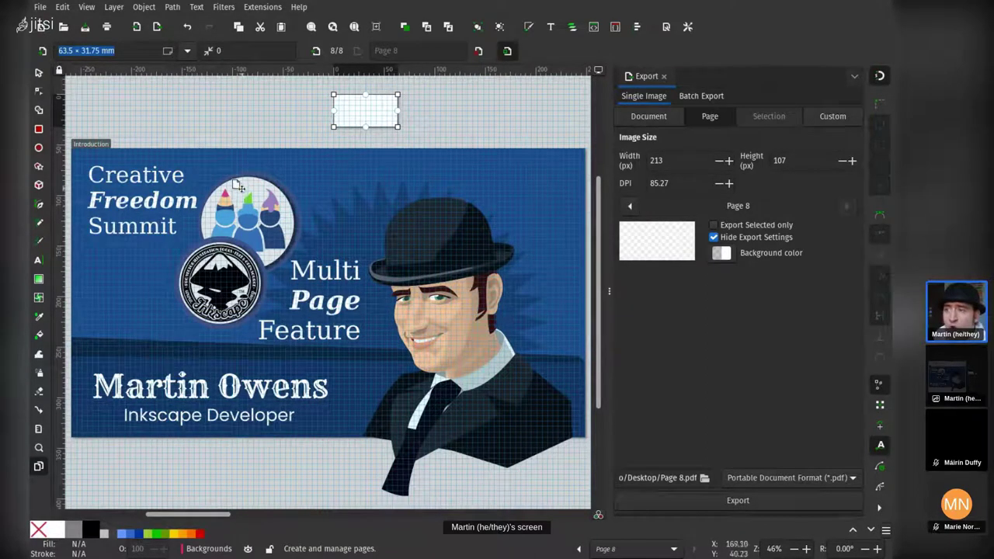
left_click_drag(216, 518, 278, 513)
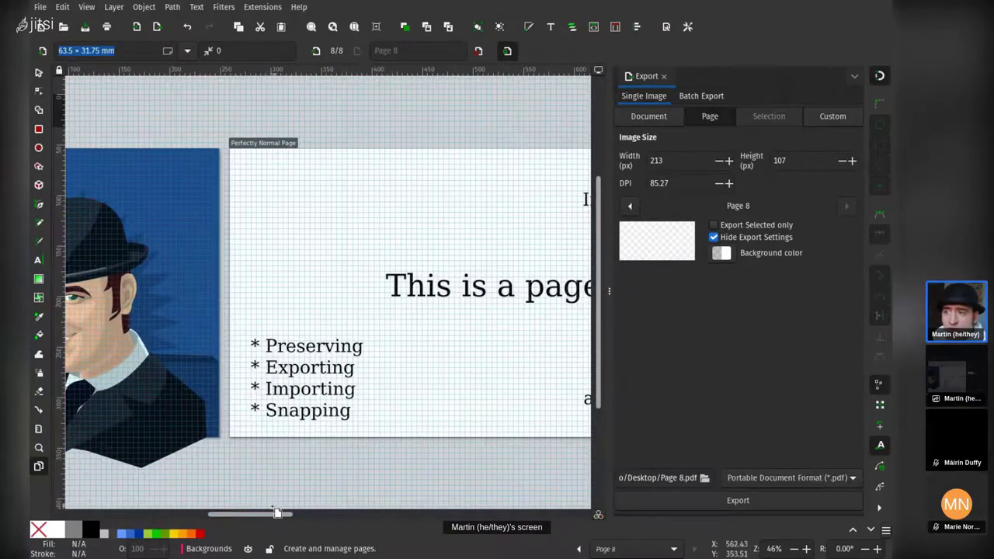
left_click_drag(275, 513, 203, 515)
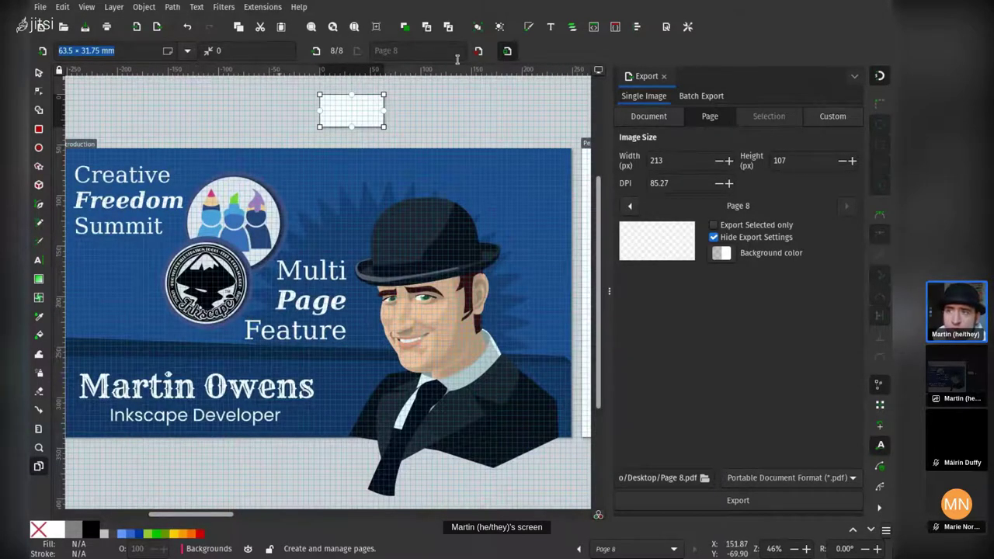
Draw a rectangle on the small blank page and set its X position to 0
left_click(38, 129)
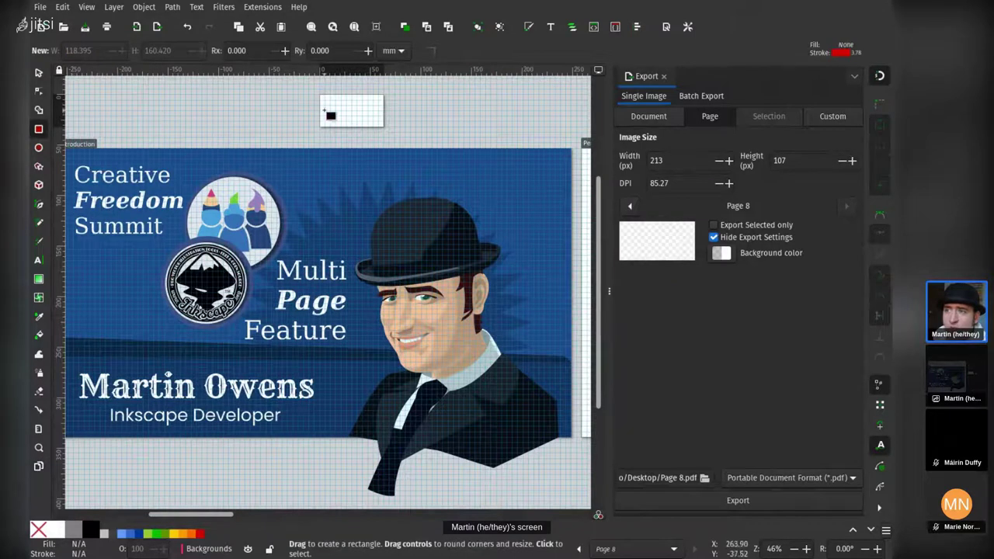
left_click_drag(326, 93, 383, 125)
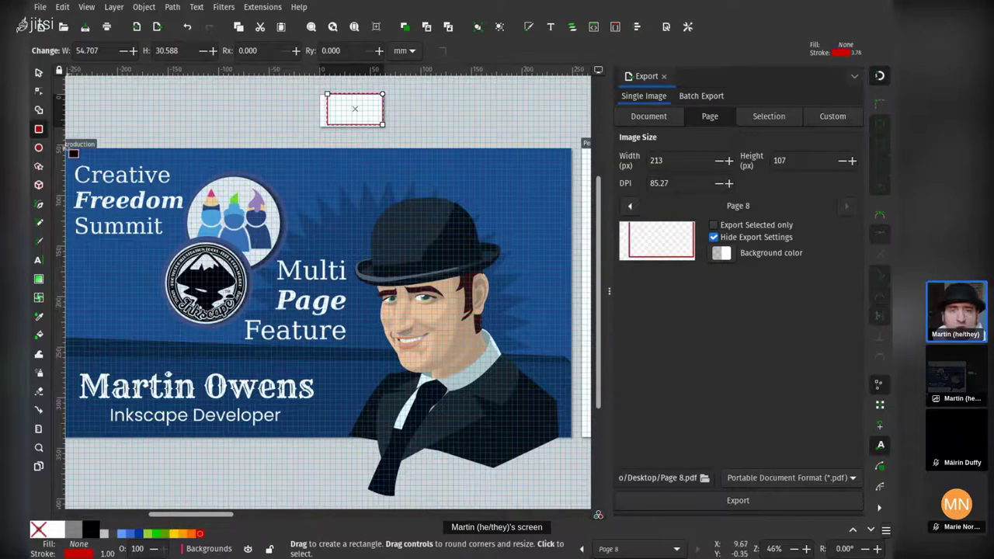
left_click(38, 72)
left_click_drag(380, 127, 352, 135)
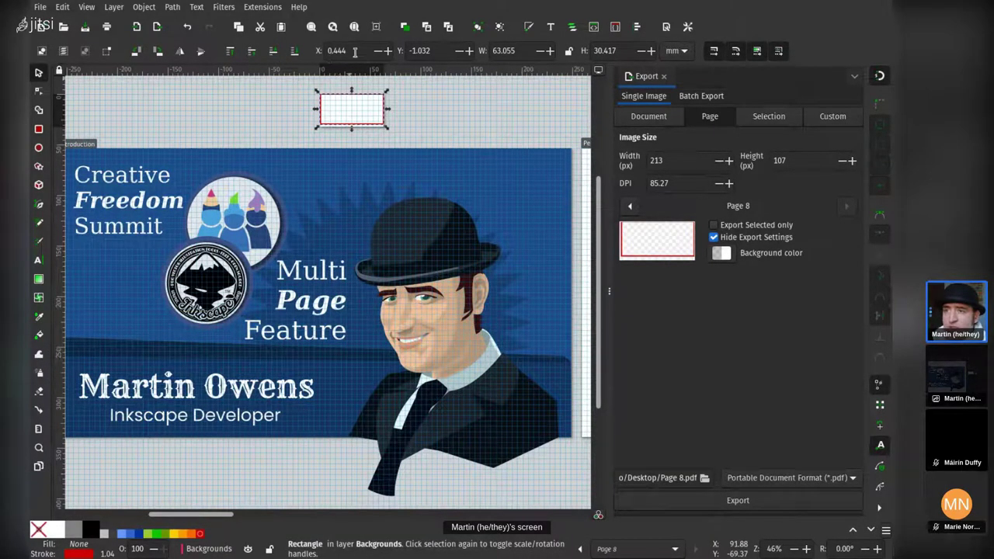
left_click(340, 51)
type("0")
key("Return")
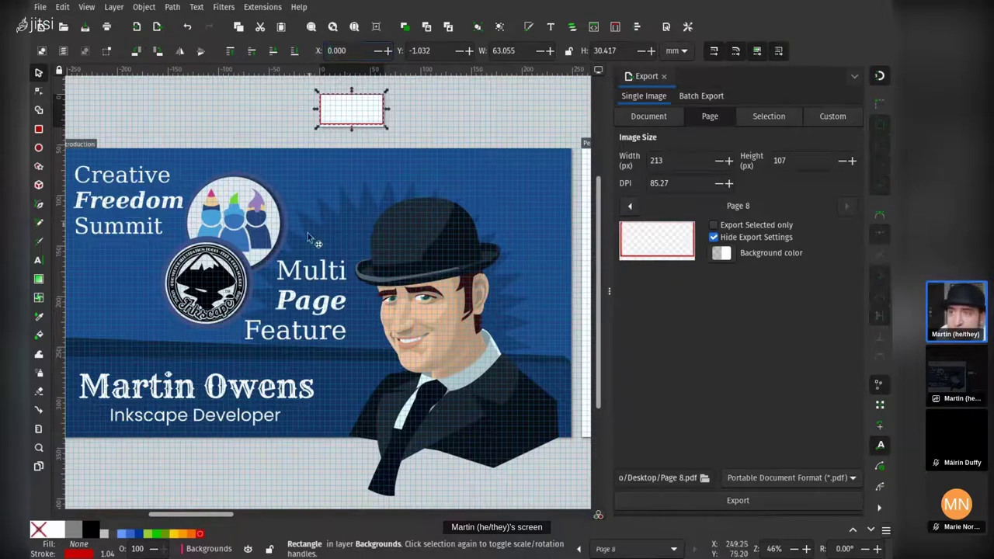
Fill the rectangle red and set its Y position to 0
left_click(204, 534)
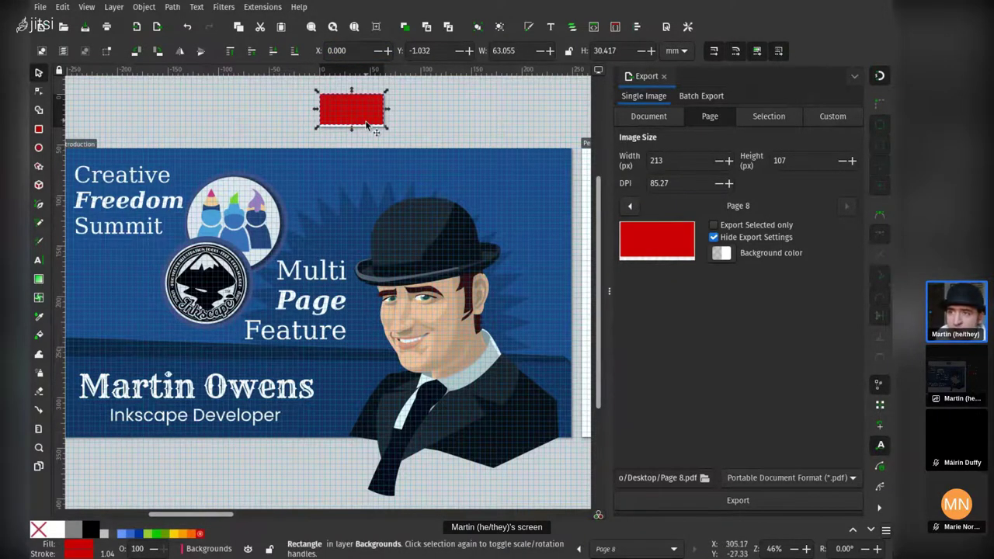
scroll(366, 133, "up", 4, "ctrl")
scroll(364, 144, "up", 5)
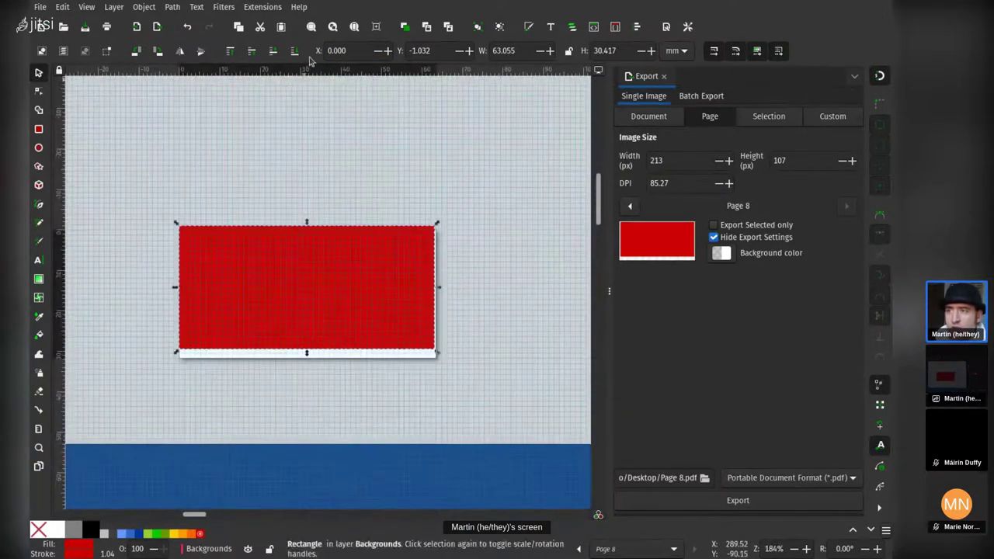
left_click(359, 50)
left_click(432, 50)
type("0")
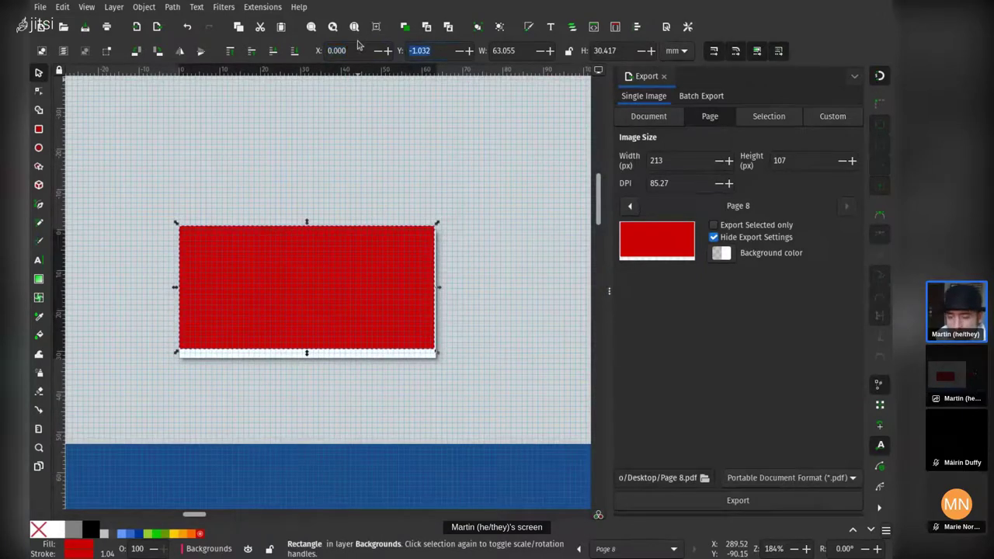
key("Return")
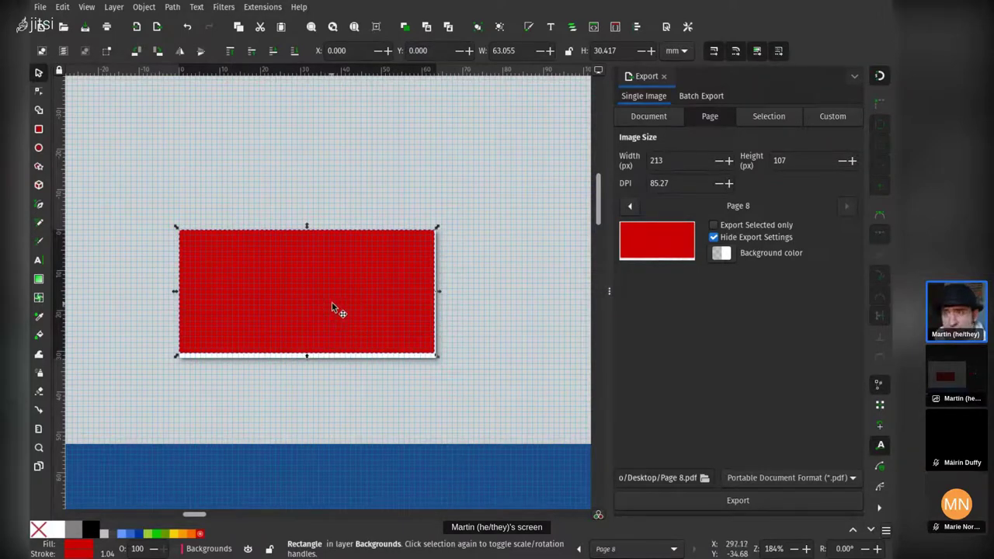
Zoom out and stretch the red rectangle to 392.330 mm wide, starting at X -153.856
scroll(287, 204, "down", 5)
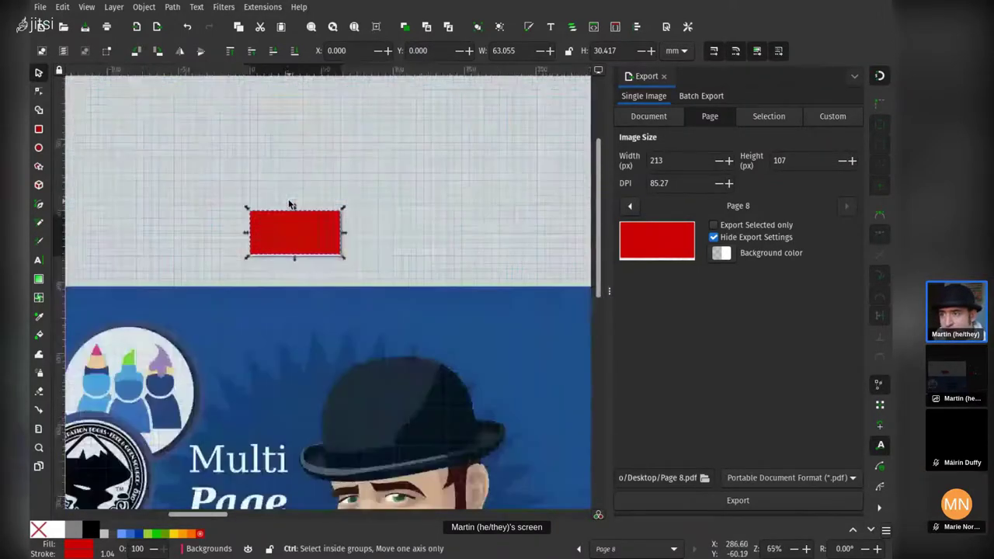
key("Escape")
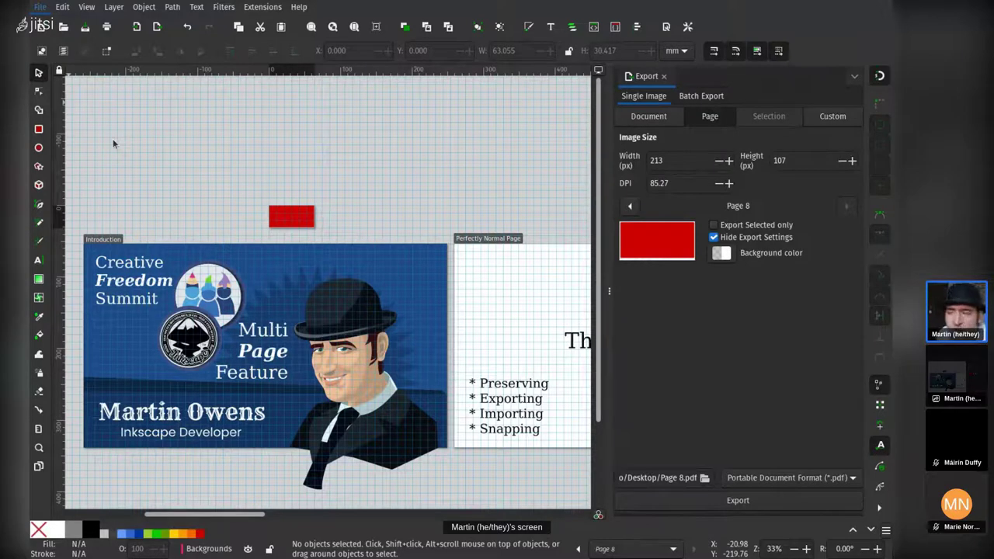
left_click(354, 215)
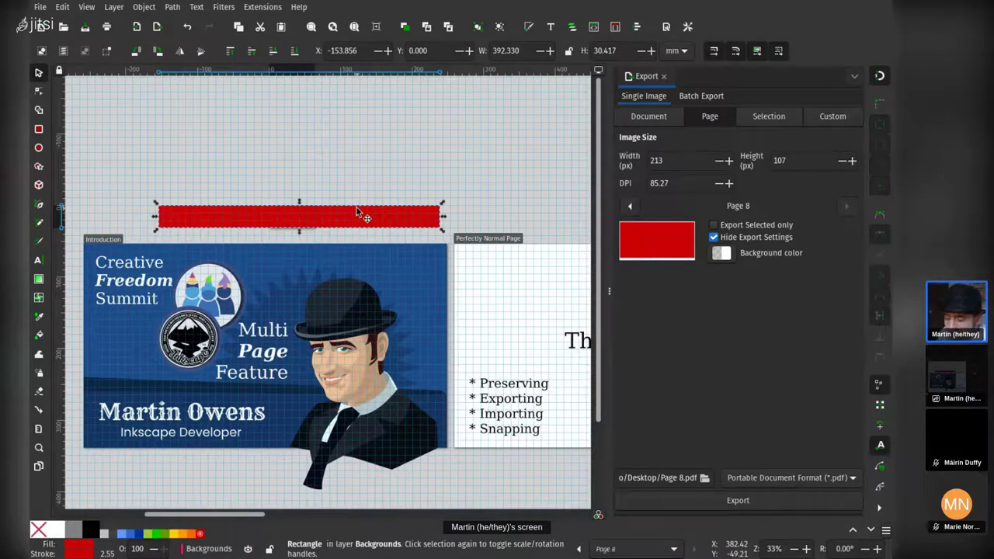
Open the XML Editor, expand sodipodi:namedview, and inspect the Introduction and Perfectly Normal Page nodes
key("ctrl+shift+x")
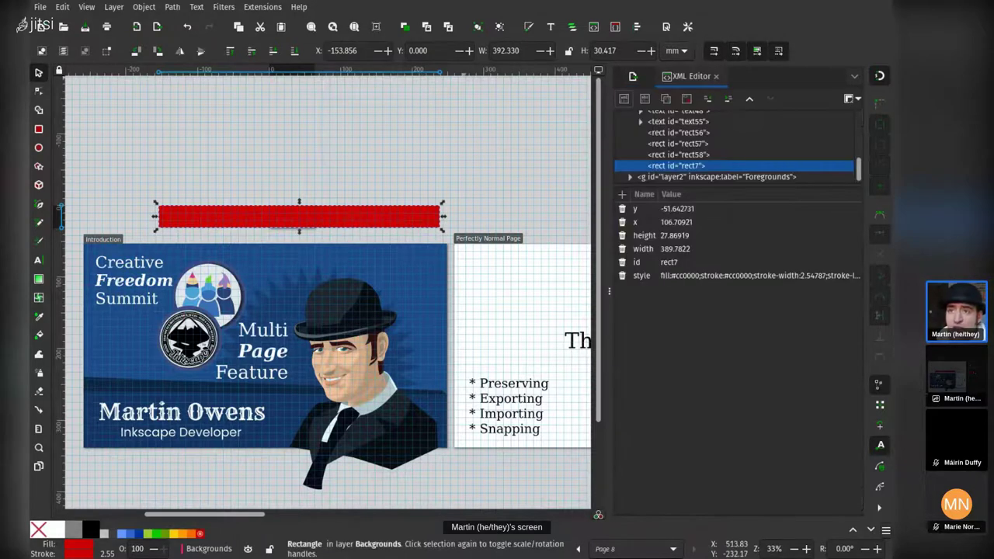
scroll(699, 136, "up", 10)
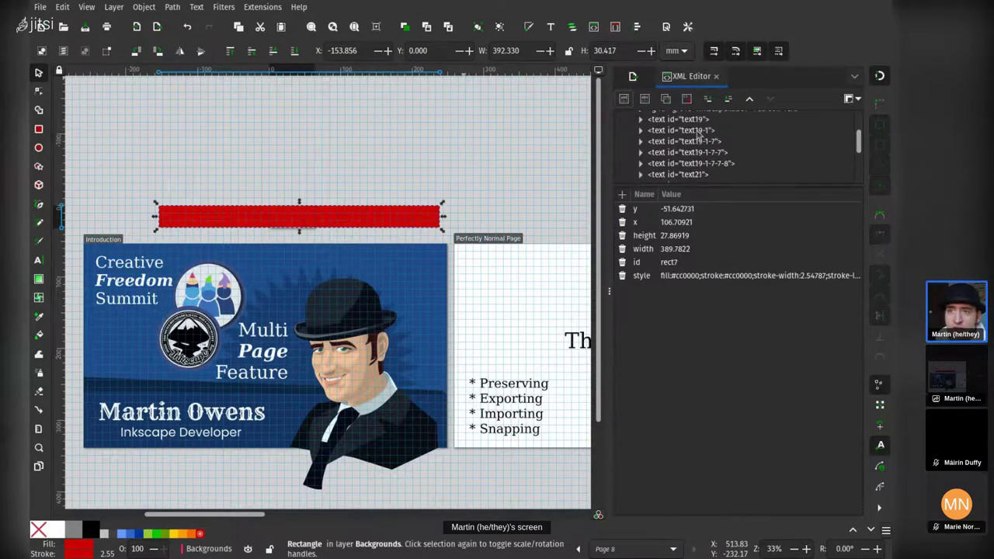
scroll(697, 139, "up", 2)
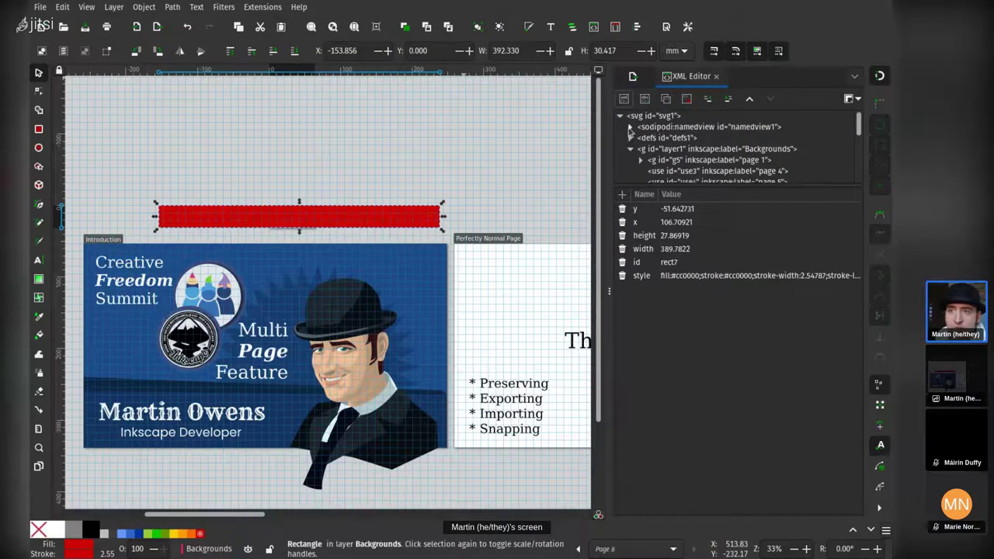
left_click(631, 128)
left_click(695, 140)
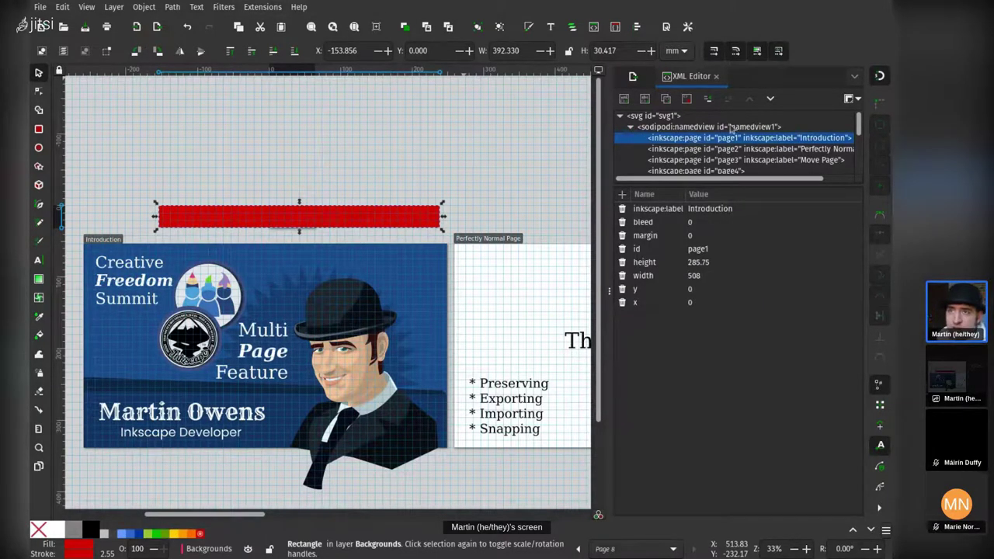
left_click(717, 149)
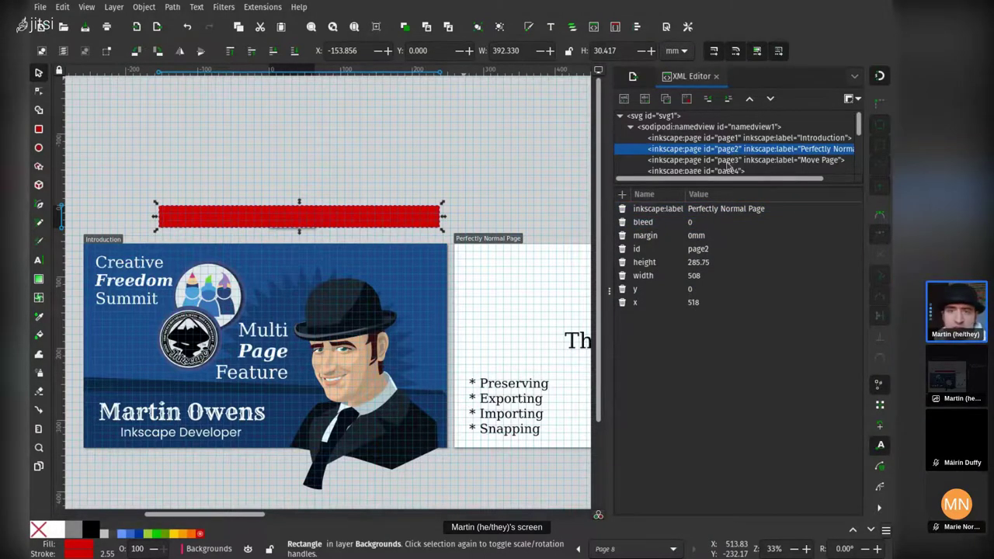
scroll(715, 149, "down", 3)
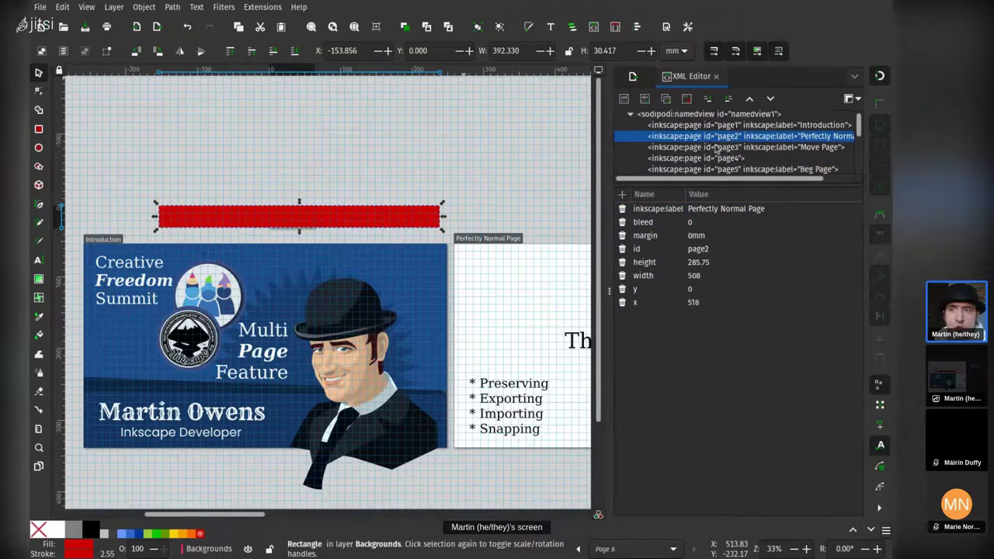
scroll(715, 149, "up", 4)
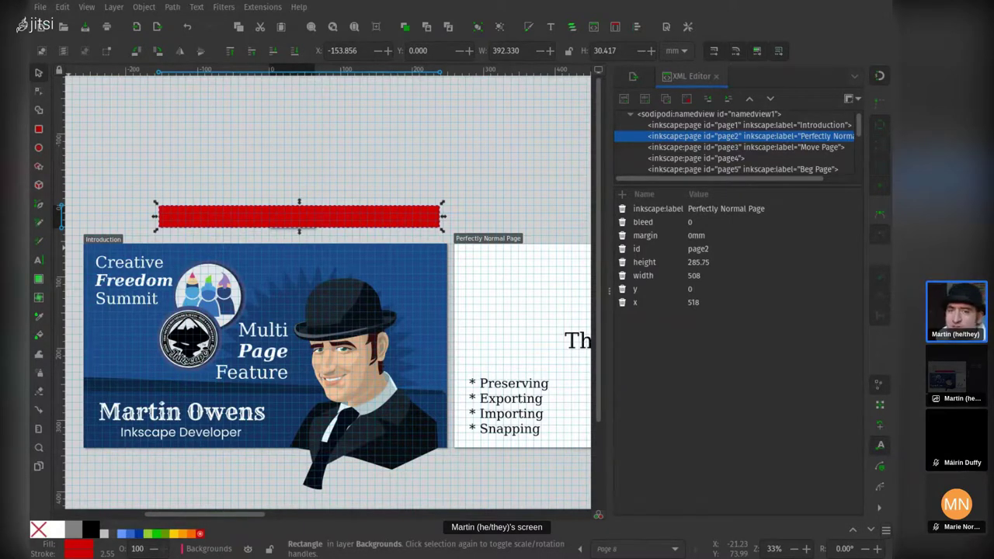
Undo to remove the grid and red bar, then jump to page 5, Beg Page
key("ctrl+z")
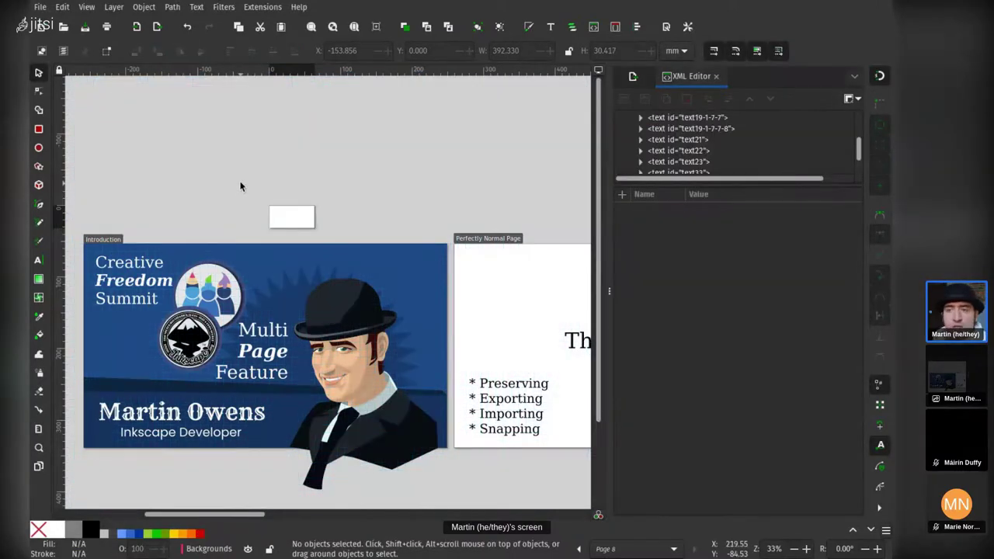
scroll(239, 181, "down", 2)
scroll(307, 253, "up", 1)
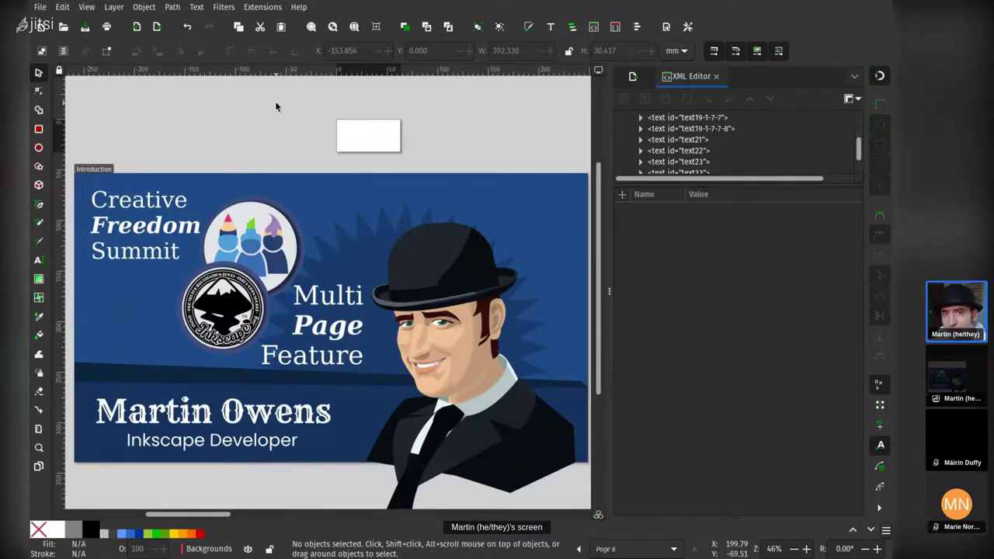
key("Page_Down")
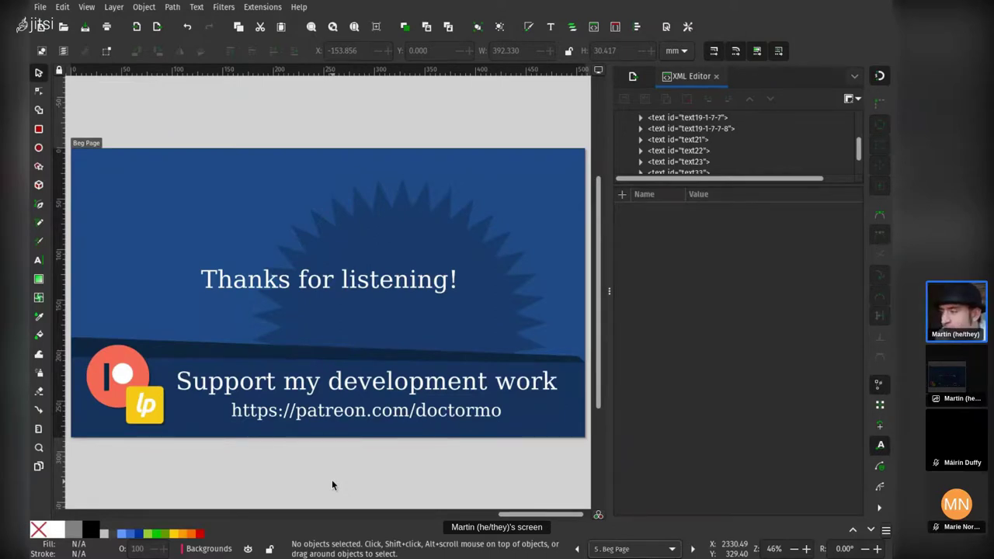
Draw two overlapping red ellipses above the 'Thanks for listening!' text
key("e")
mouse_move(187, 191)
left_mouse_down()
mouse_move(275, 253)
mouse_move(268, 262)
left_mouse_up()
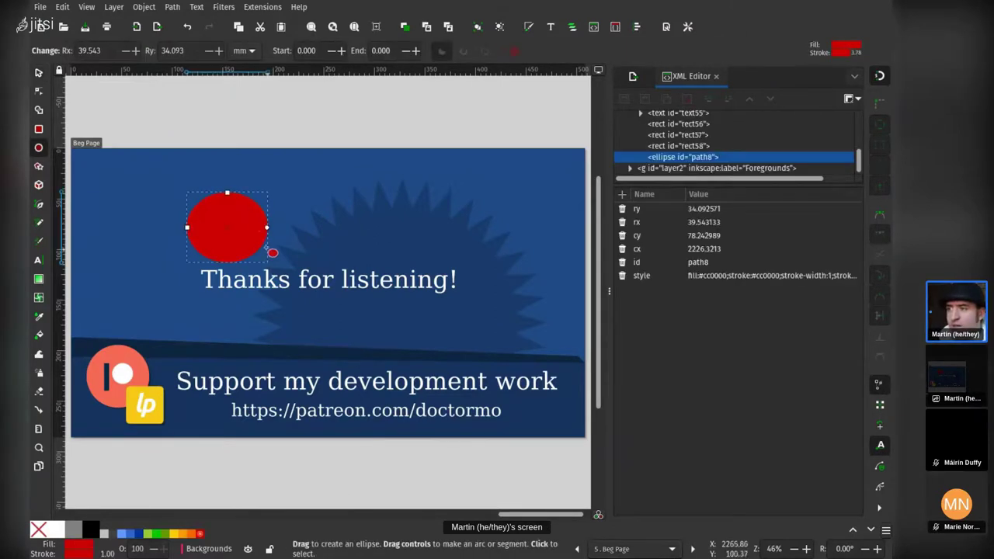
left_click_drag(241, 191, 329, 264)
Select both ellipses and use Shape Builder to turn them into three path fragments
left_click(228, 222, "shift")
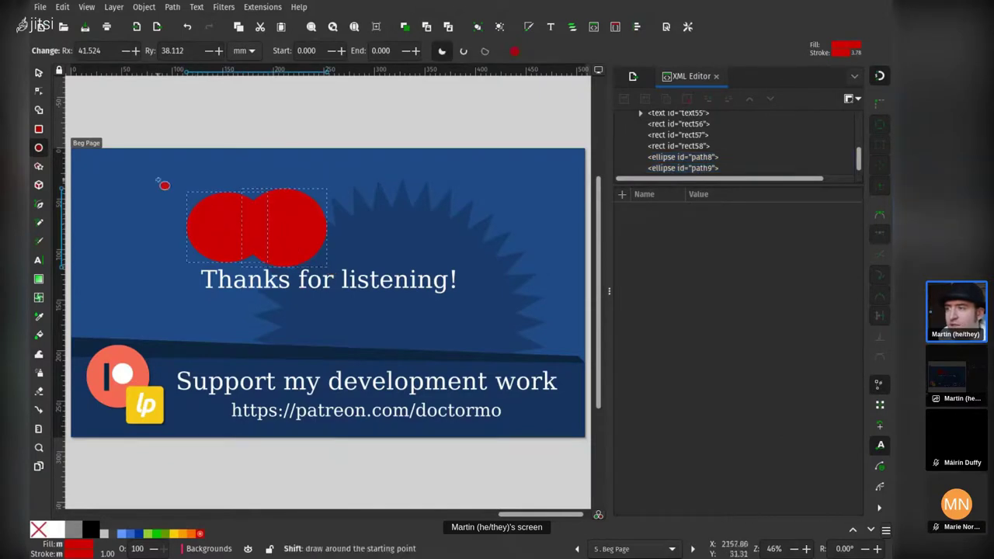
left_click(39, 113)
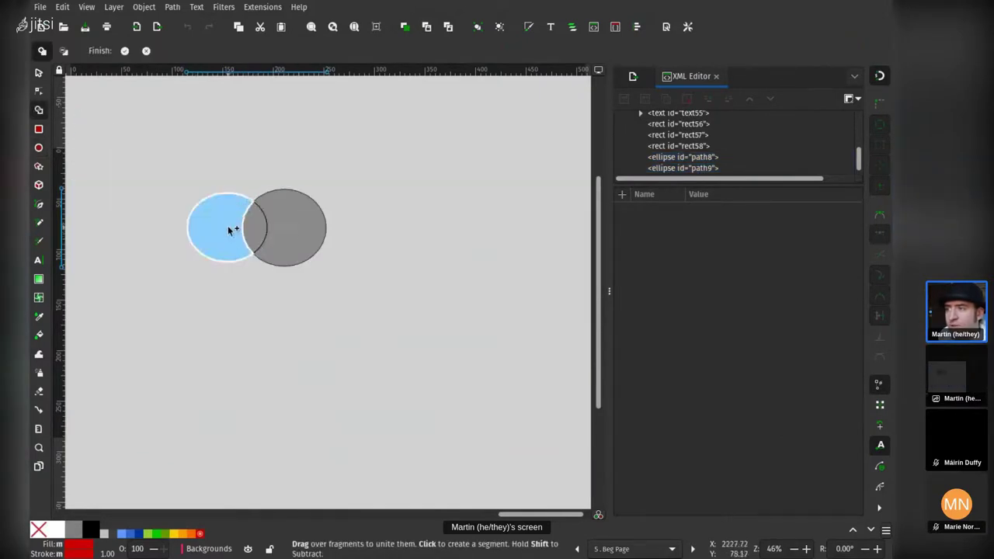
left_click_drag(213, 231, 306, 238)
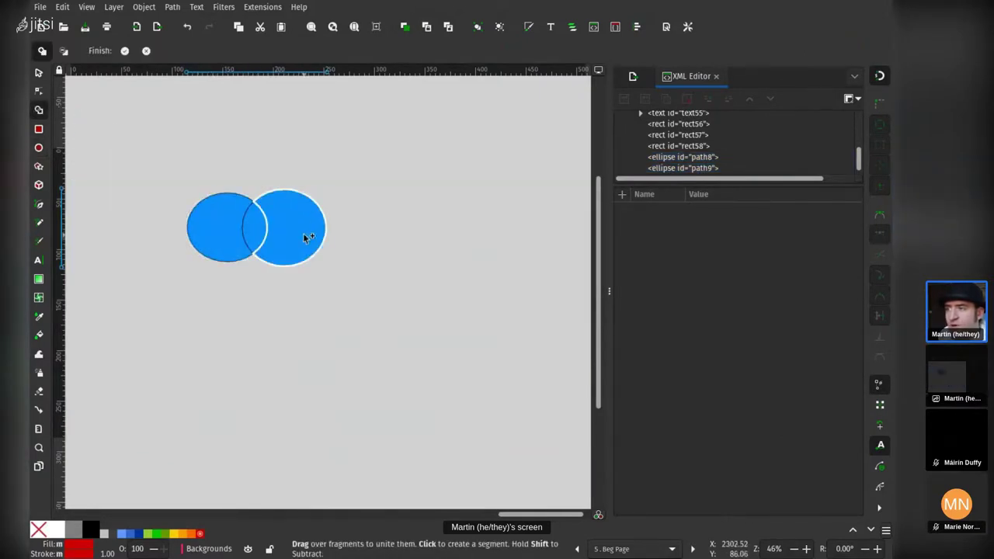
key("Return")
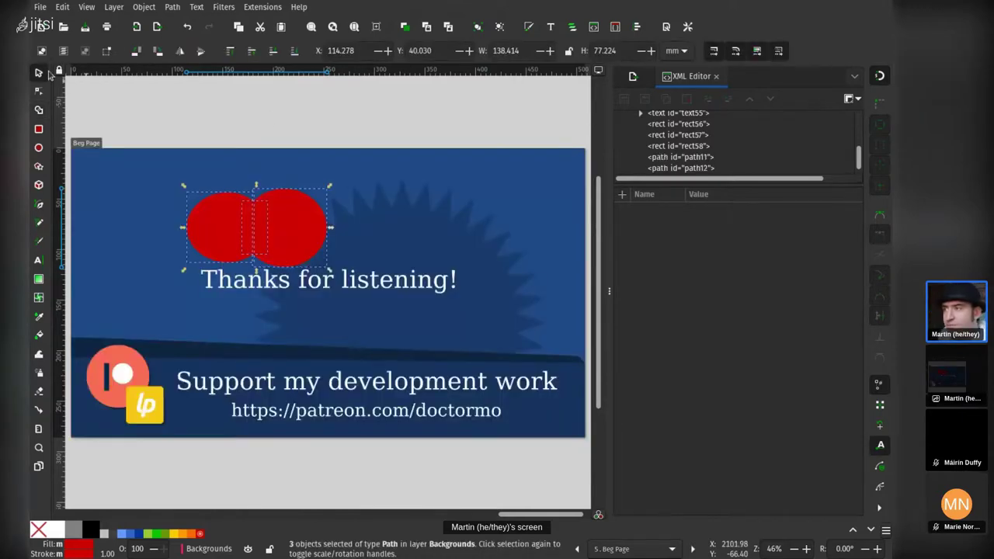